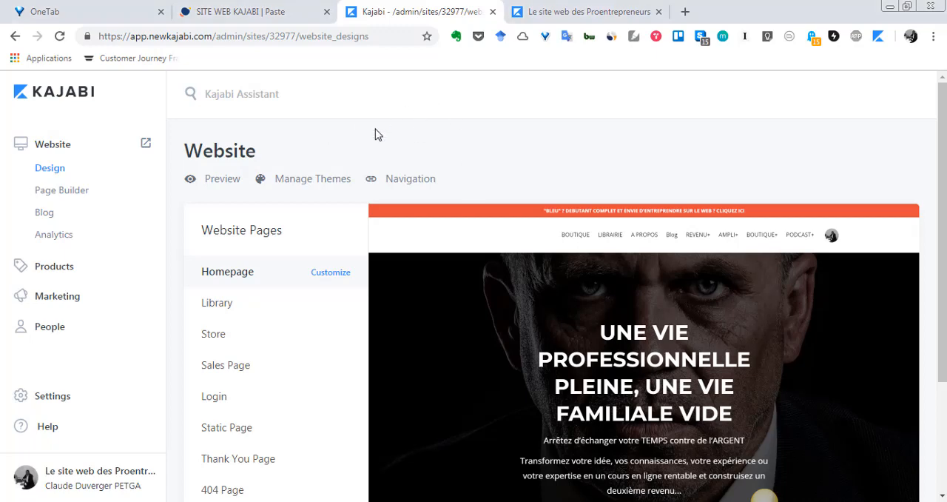
- Open the website's Homepage for customization and look over its hero area in the preview
{"action": "scroll", "coordinate": [375, 132], "scroll_direction": "down", "scroll_amount": 1}
{"action": "scroll", "coordinate": [375, 128], "scroll_direction": "up", "scroll_amount": 1}
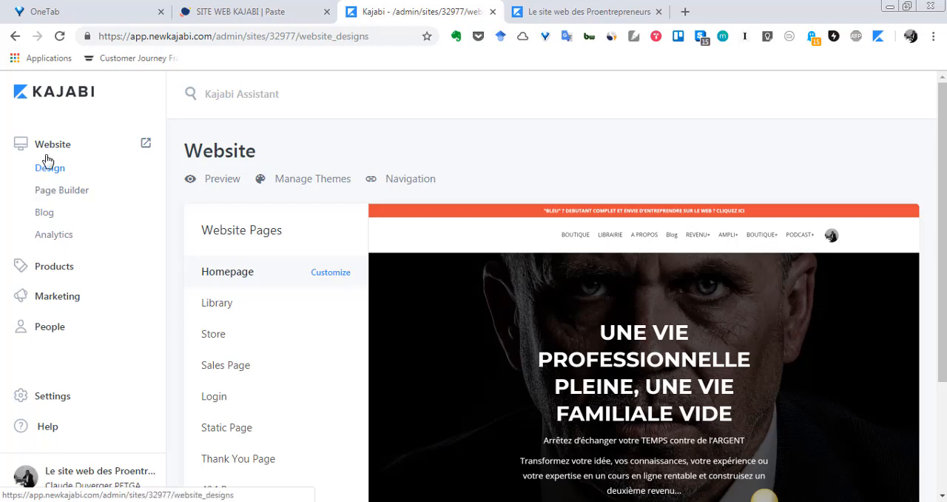
{"action": "left_click", "coordinate": [335, 280]}
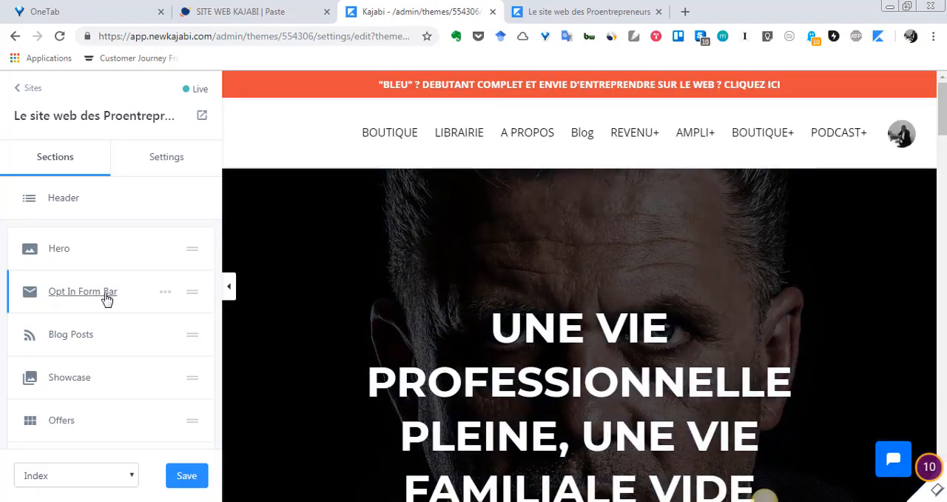
{"action": "scroll", "coordinate": [640, 261], "scroll_direction": "down", "scroll_amount": 2}
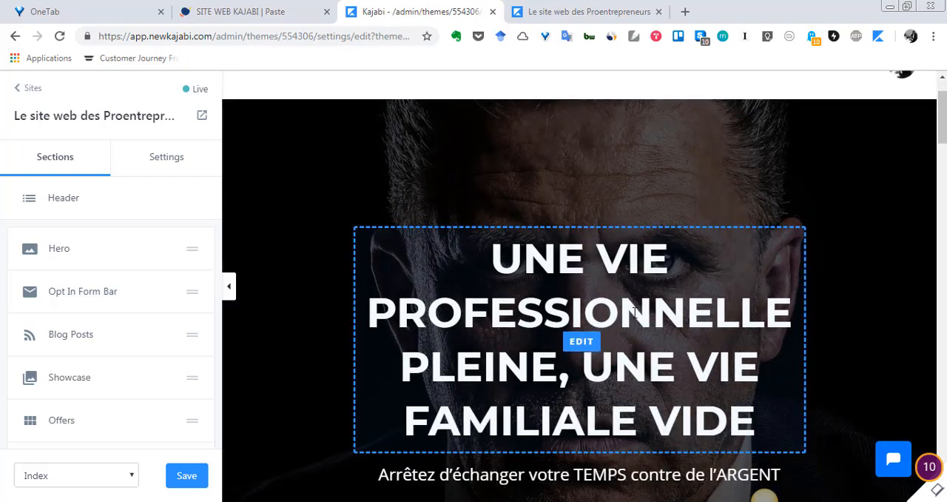
{"action": "scroll", "coordinate": [640, 262], "scroll_direction": "up", "scroll_amount": 2}
{"action": "scroll", "coordinate": [599, 281], "scroll_direction": "down", "scroll_amount": 2}
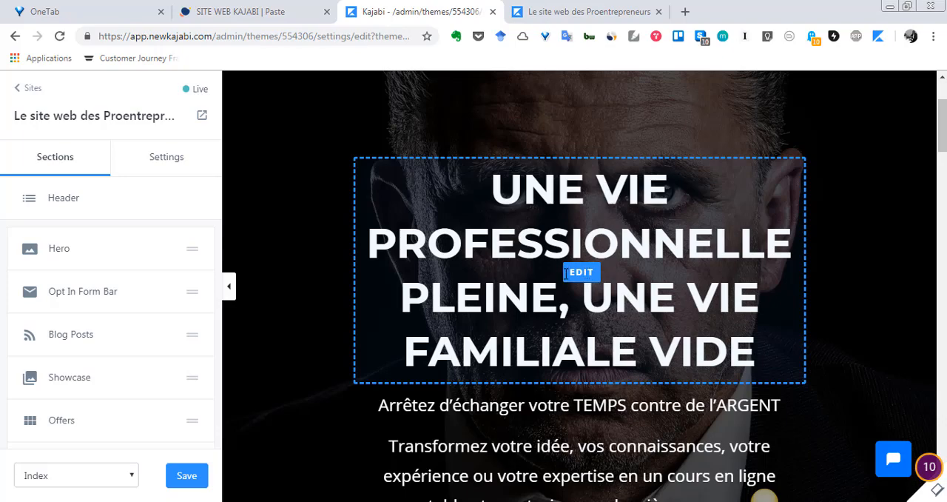
{"action": "scroll", "coordinate": [567, 274], "scroll_direction": "up", "scroll_amount": 3}
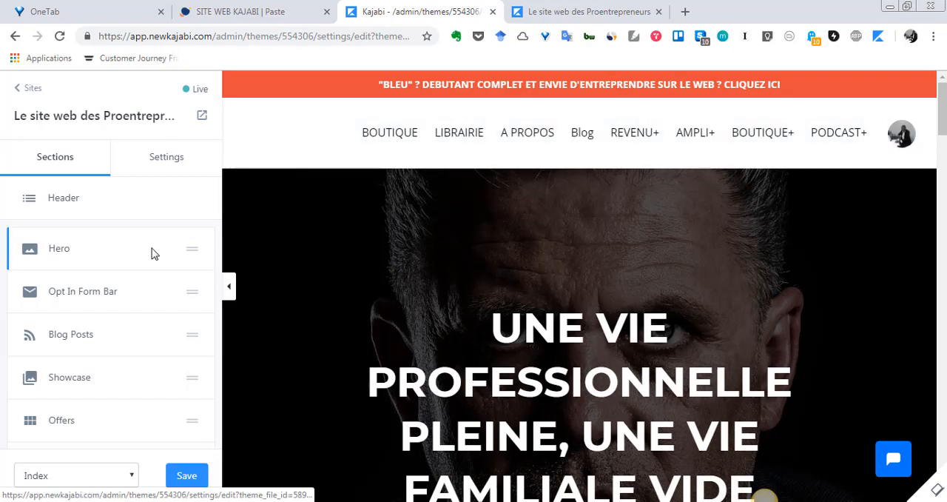
{"action": "scroll", "coordinate": [74, 252], "scroll_direction": "down", "scroll_amount": 1}
{"action": "scroll", "coordinate": [74, 227], "scroll_direction": "up", "scroll_amount": 1}
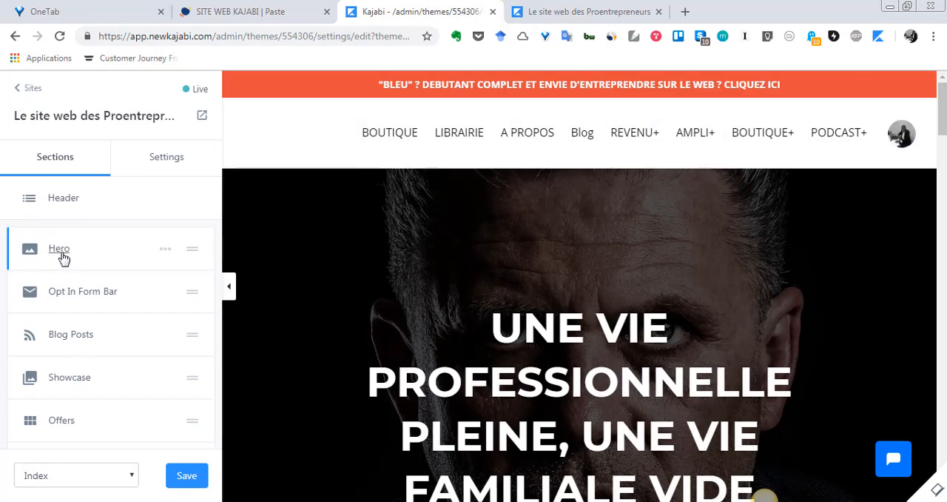
- Open the Hero section's settings and look over its title and text fields
{"action": "left_click", "coordinate": [60, 248]}
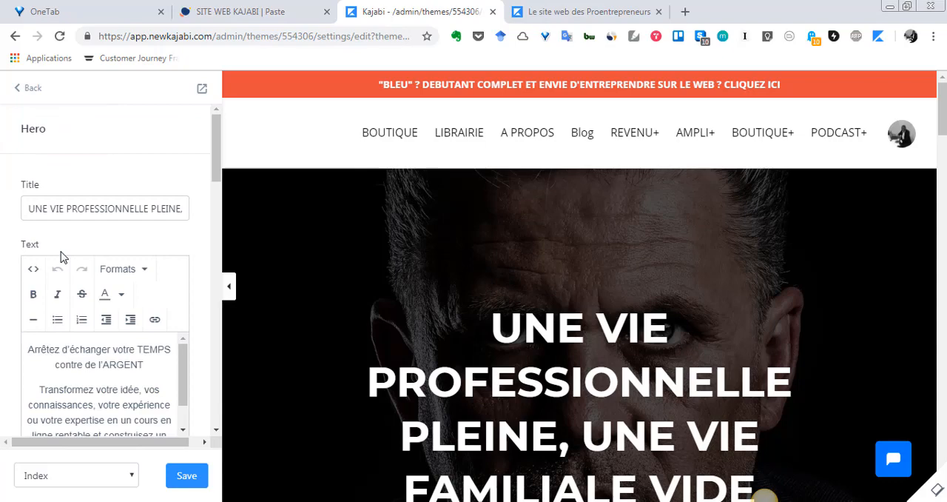
{"action": "scroll", "coordinate": [59, 266], "scroll_direction": "down", "scroll_amount": 1}
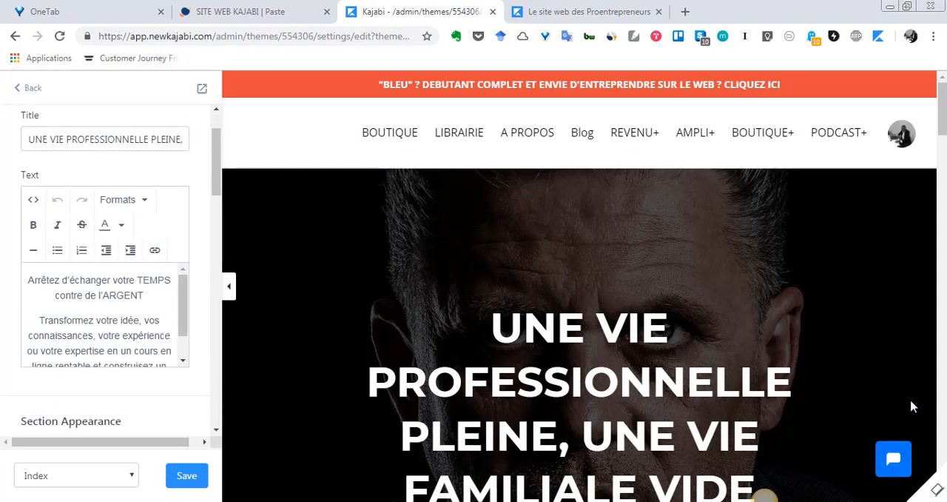
{"action": "scroll", "coordinate": [145, 263], "scroll_direction": "up", "scroll_amount": 1}
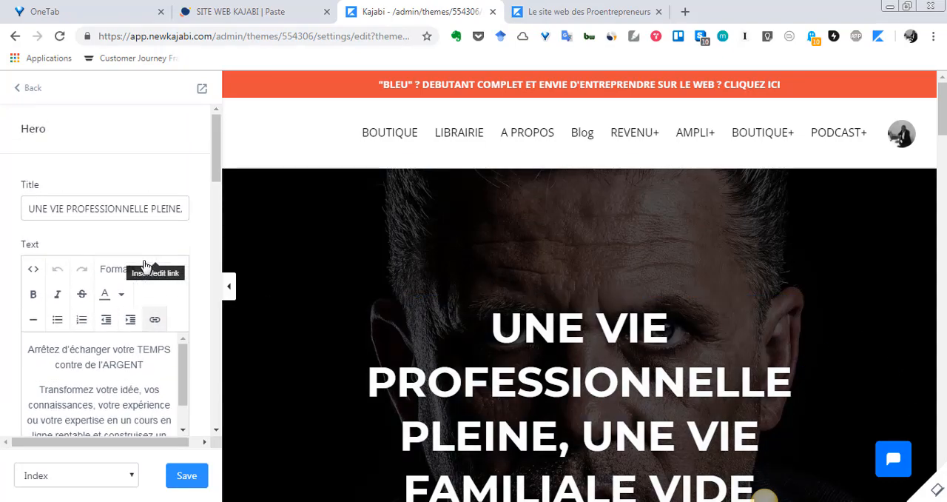
- Delete the final letter of the Hero title and re-enter it as a capital E, so it ends in "VIDE"
{"action": "left_click_drag", "start_coordinate": [30, 210], "coordinate": [225, 211]}
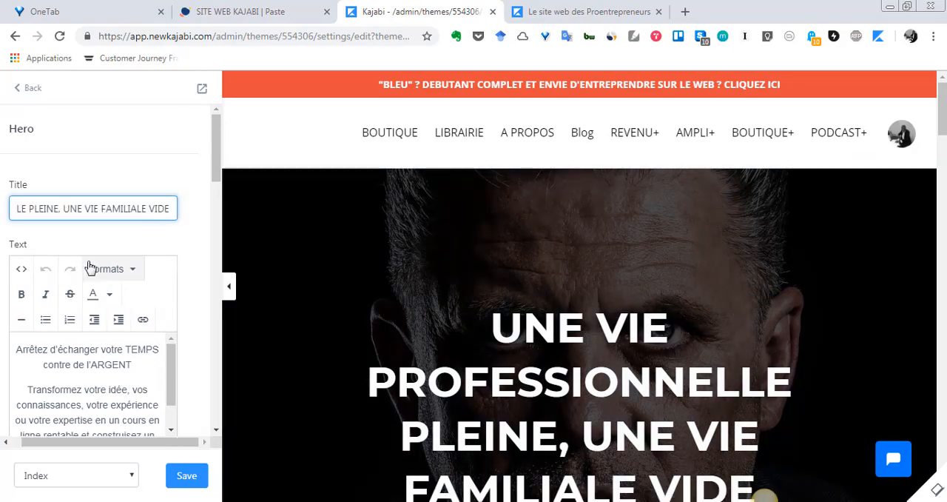
{"action": "scroll", "coordinate": [623, 355], "scroll_direction": "down", "scroll_amount": 1}
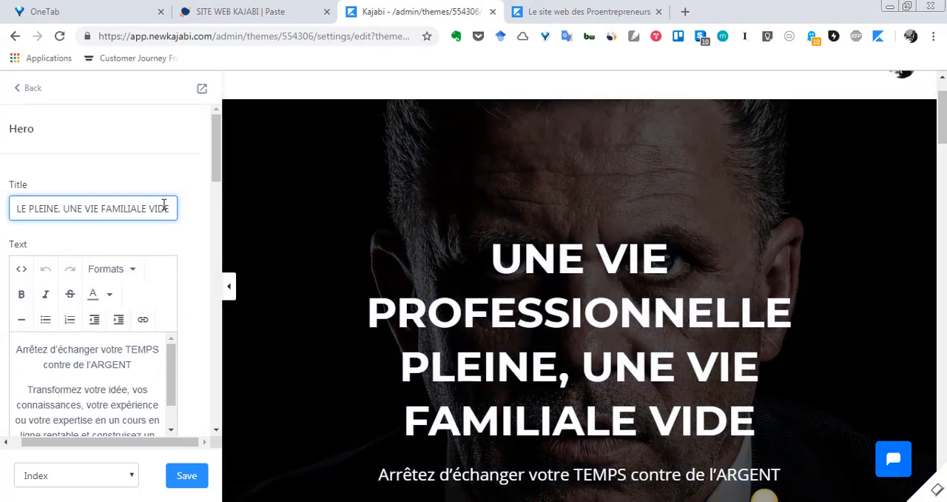
{"action": "key", "text": "BackSpace"}
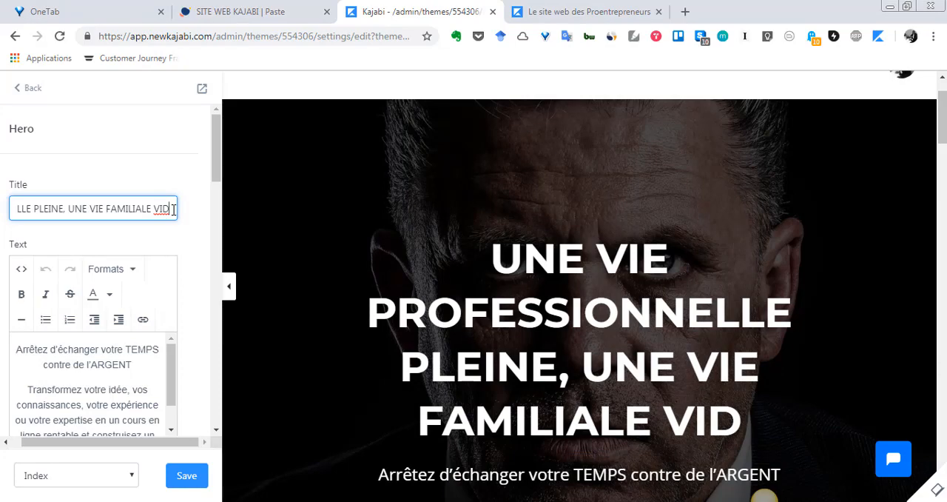
{"action": "type", "text": "e"}
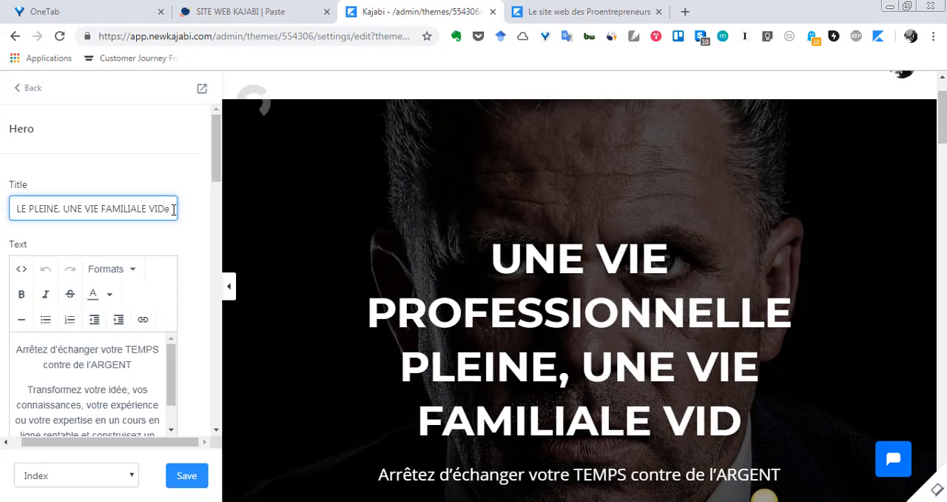
{"action": "key", "text": "BackSpace"}
{"action": "type", "text": "E"}
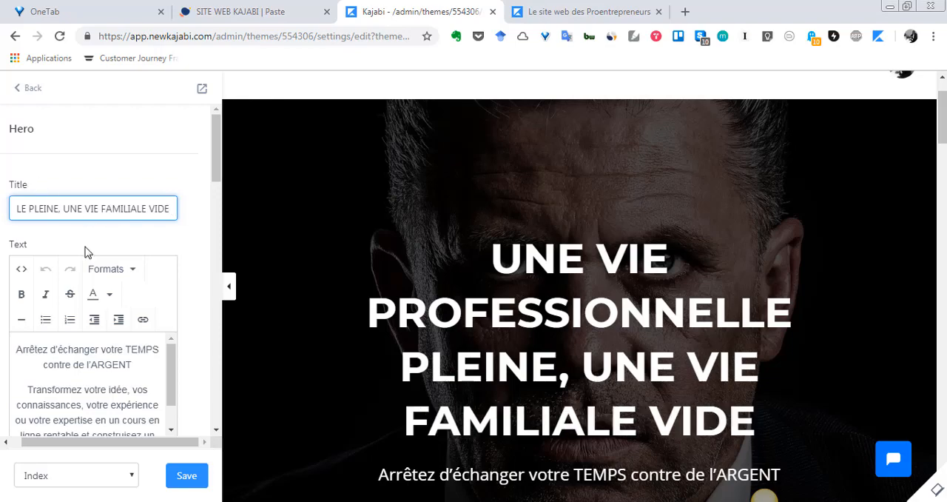
- Examine the Hero section's body text, appearance settings and blocks, comparing them with the text and button in the preview
{"action": "scroll", "coordinate": [87, 250], "scroll_direction": "down", "scroll_amount": 2}
{"action": "scroll", "coordinate": [622, 392], "scroll_direction": "down", "scroll_amount": 2}
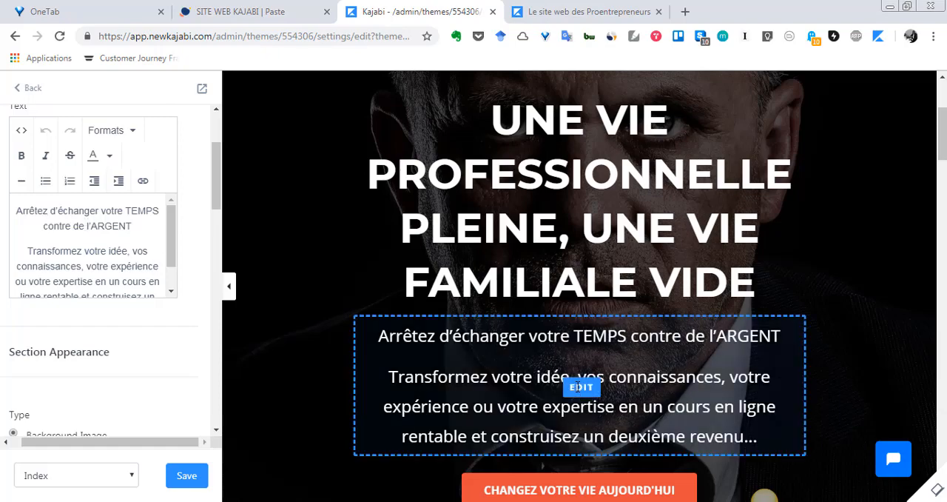
{"action": "left_click", "coordinate": [578, 387]}
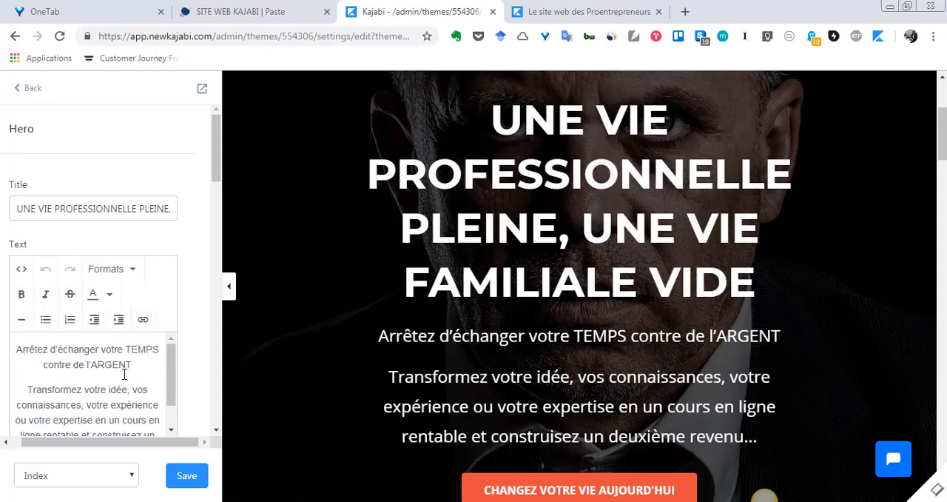
{"action": "scroll", "coordinate": [124, 374], "scroll_direction": "down", "scroll_amount": 1}
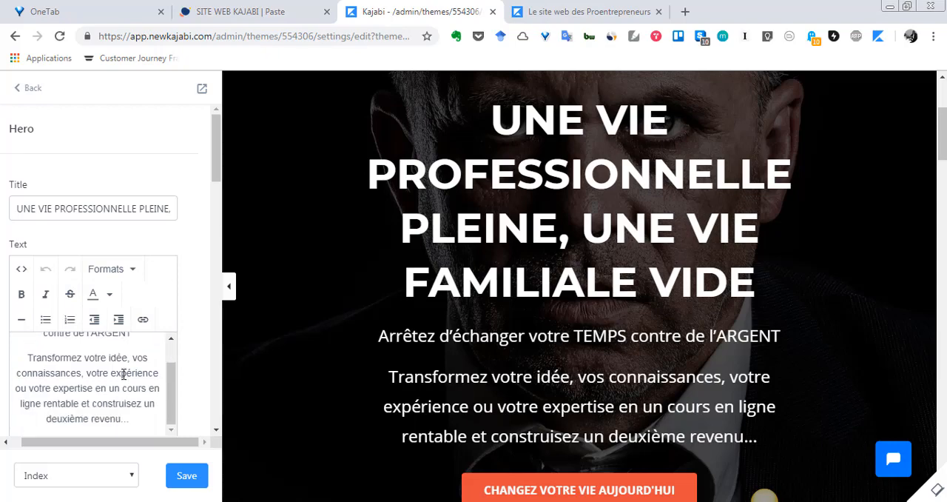
{"action": "scroll", "coordinate": [540, 377], "scroll_direction": "down", "scroll_amount": 3}
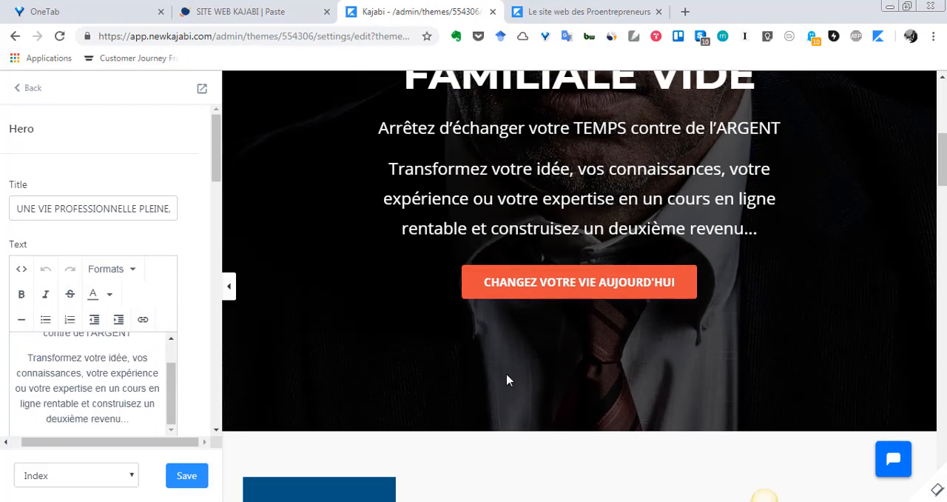
{"action": "scroll", "coordinate": [154, 395], "scroll_direction": "down", "scroll_amount": 5}
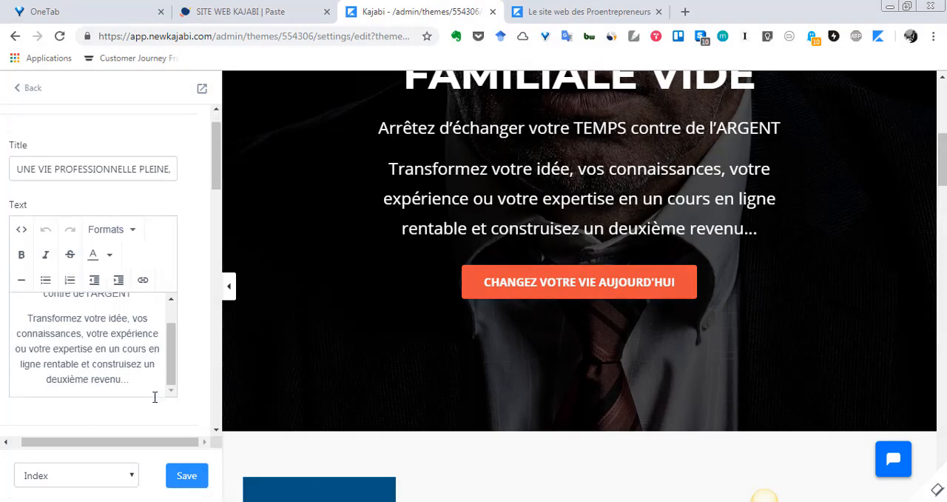
{"action": "scroll", "coordinate": [154, 398], "scroll_direction": "down", "scroll_amount": 8}
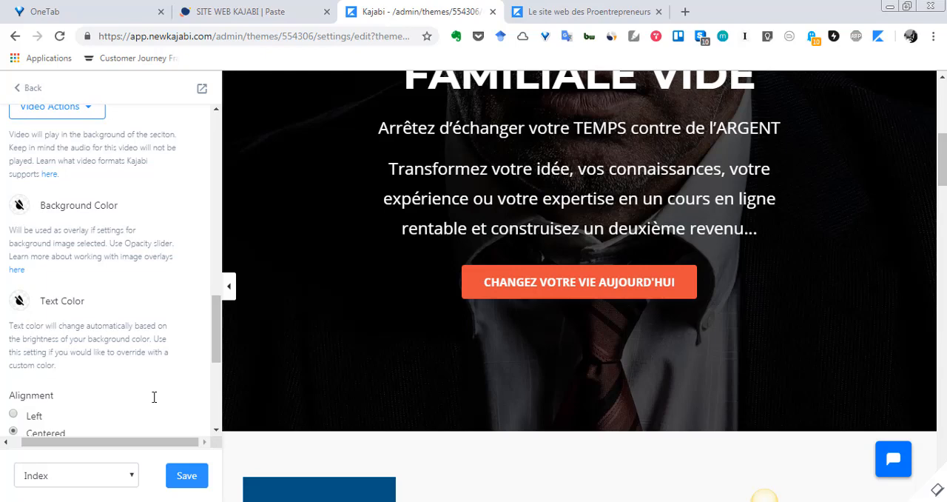
{"action": "scroll", "coordinate": [153, 403], "scroll_direction": "down", "scroll_amount": 4}
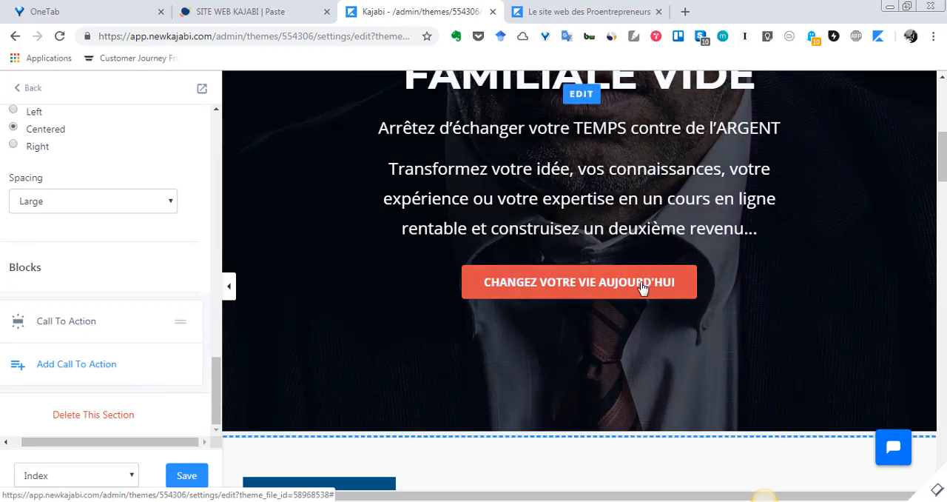
{"action": "scroll", "coordinate": [83, 328], "scroll_direction": "up", "scroll_amount": 3}
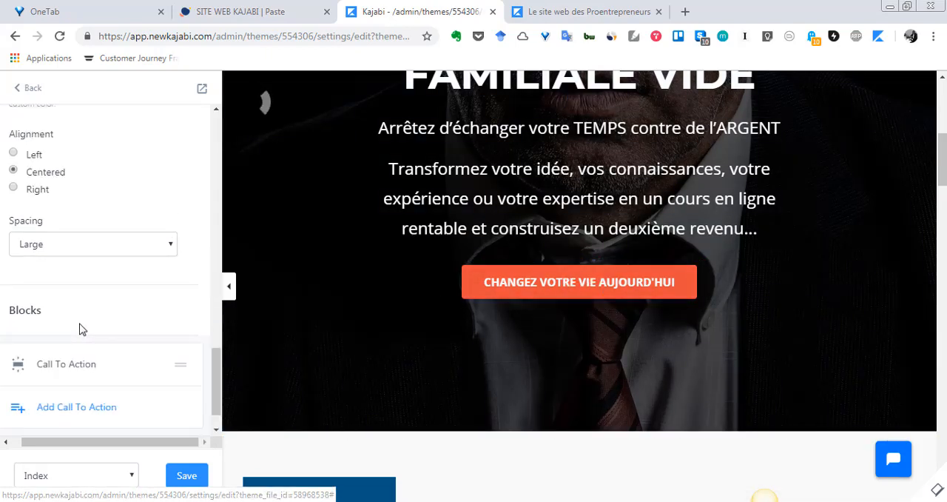
{"action": "scroll", "coordinate": [82, 328], "scroll_direction": "up", "scroll_amount": 10}
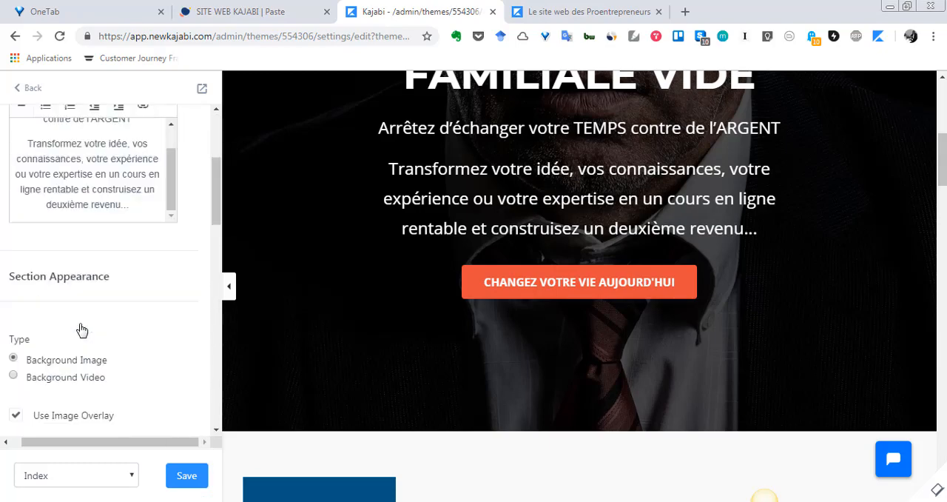
{"action": "scroll", "coordinate": [82, 329], "scroll_direction": "down", "scroll_amount": 12}
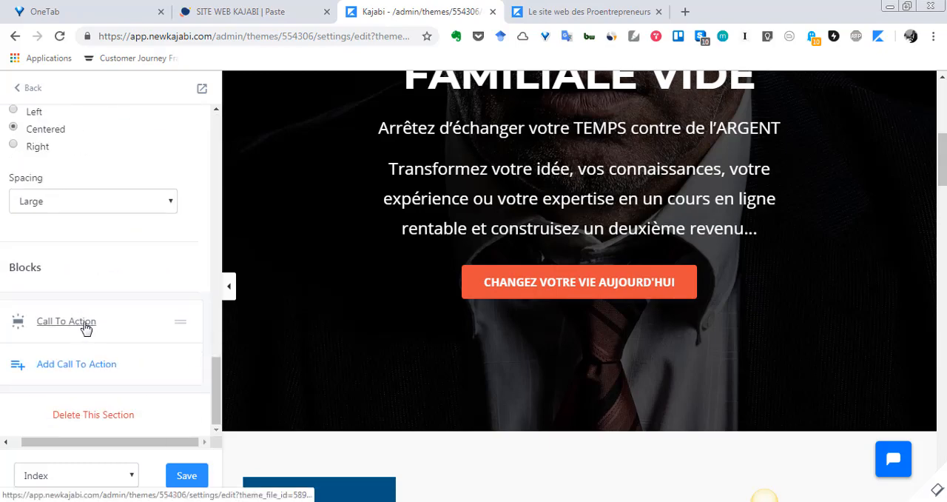
- Open the Hero section's Call To Action block and select its CTA text
{"action": "left_click", "coordinate": [86, 328]}
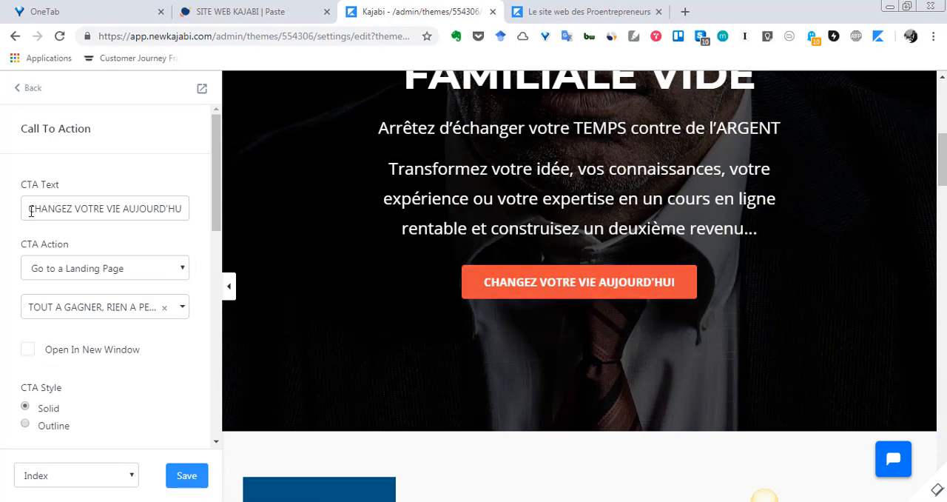
{"action": "left_click_drag", "start_coordinate": [31, 211], "coordinate": [213, 214]}
{"action": "type", "text": "CHANGEZ VOTRE VIE AUJOURD'HUI"}
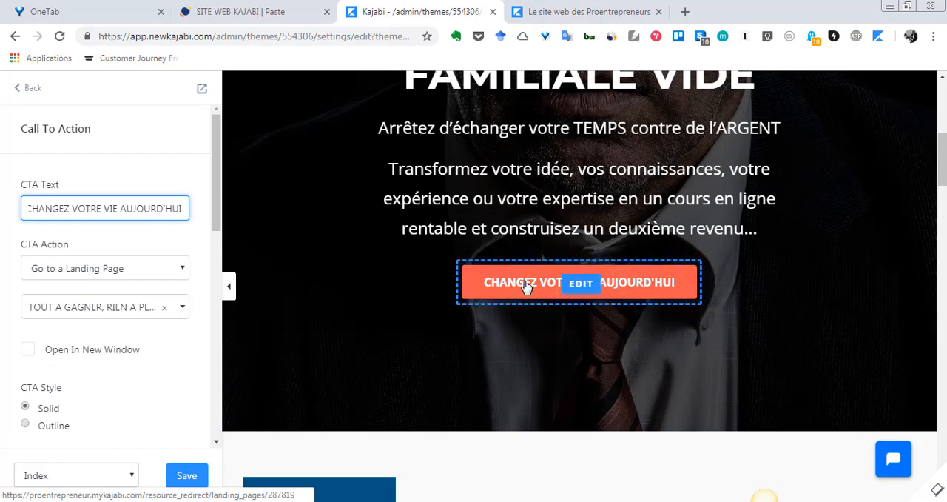
- Review the available CTA Action options for the button and glance at the live website's homepage
{"action": "left_click", "coordinate": [184, 268]}
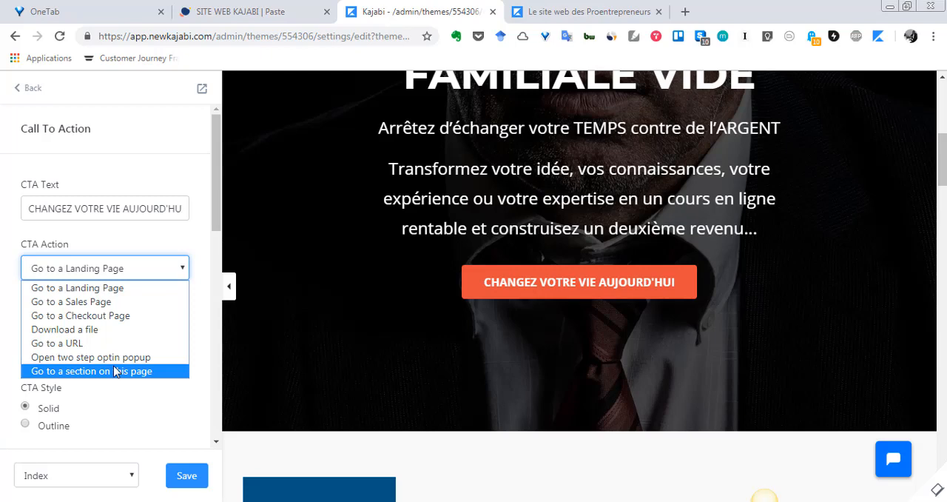
{"action": "left_click", "coordinate": [153, 248]}
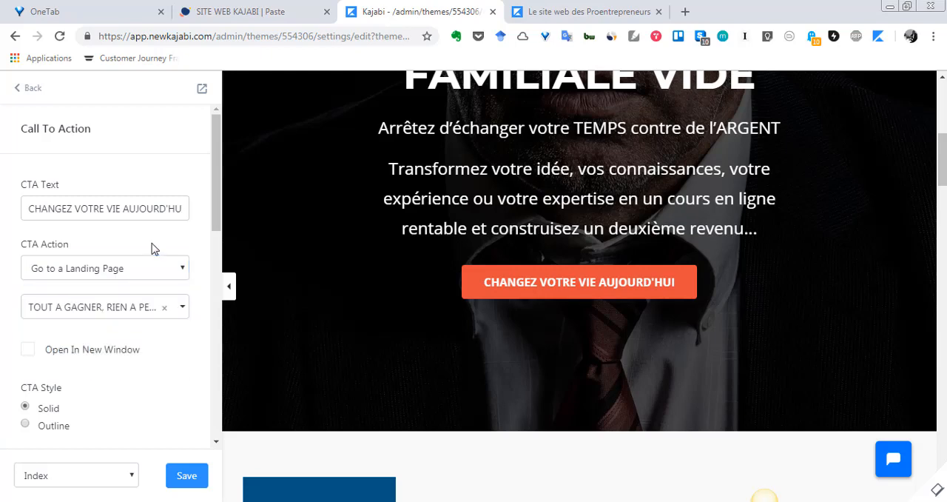
{"action": "left_click", "coordinate": [184, 272]}
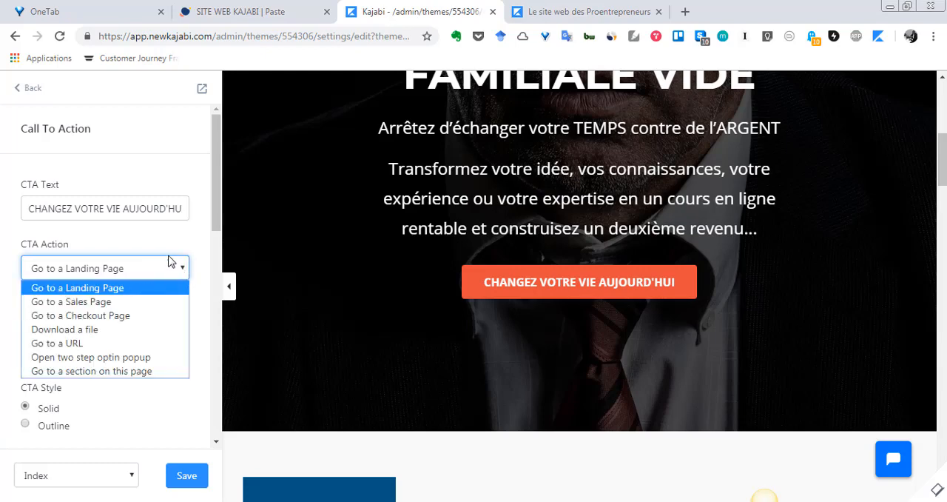
{"action": "left_click", "coordinate": [161, 244]}
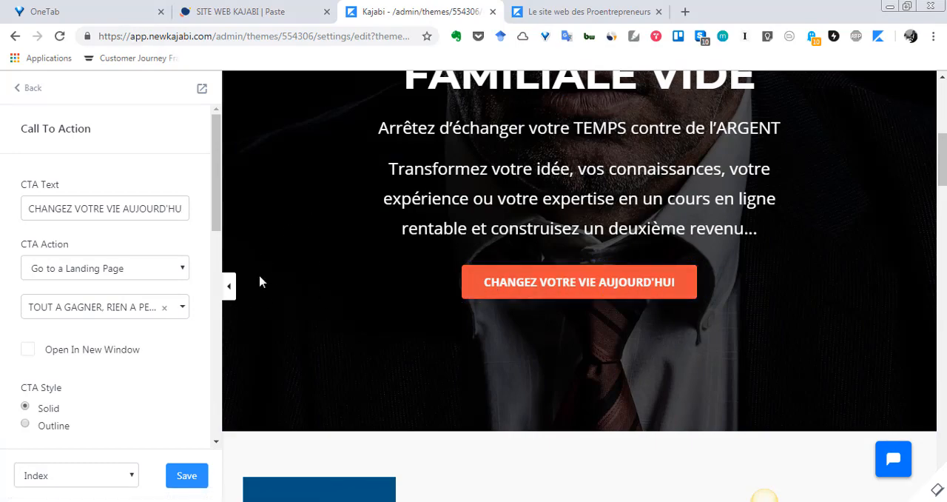
{"action": "left_click", "coordinate": [590, 11]}
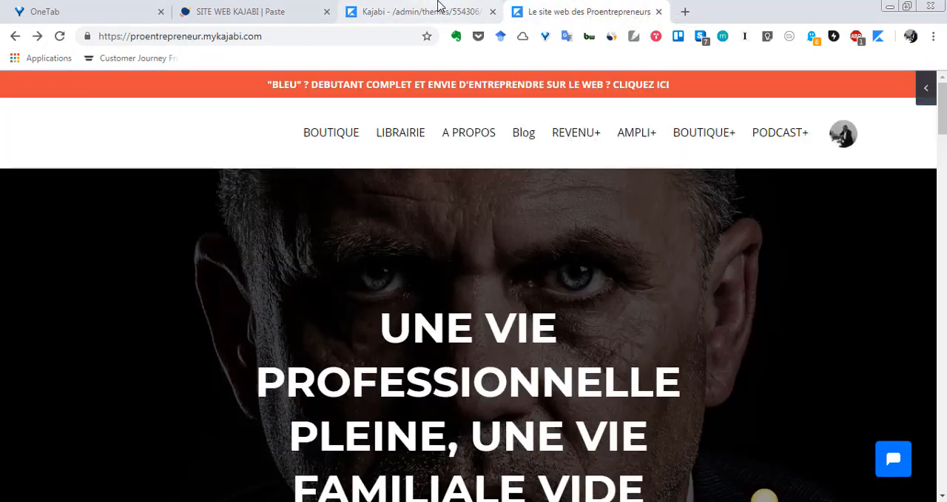
{"action": "left_click", "coordinate": [438, 10]}
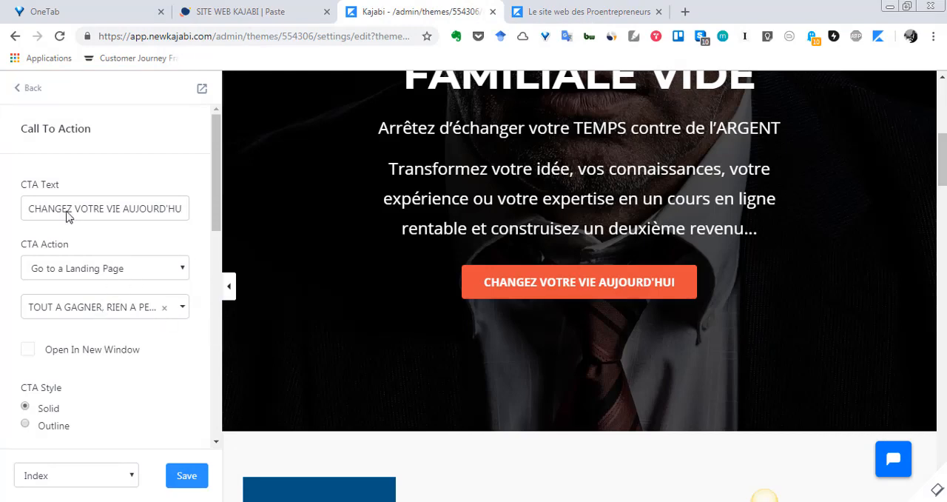
- Review the call-to-action button's style, size, width and color settings
{"action": "scroll", "coordinate": [51, 269], "scroll_direction": "down", "scroll_amount": 3}
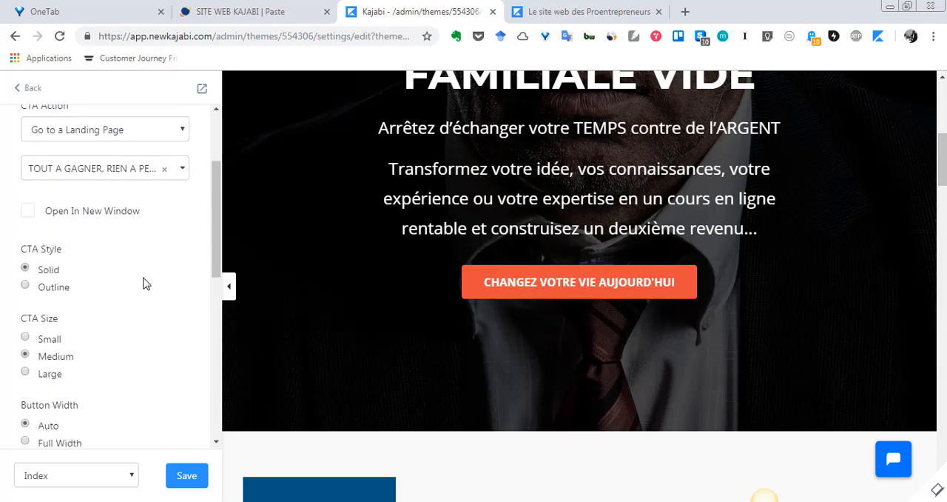
{"action": "scroll", "coordinate": [145, 284], "scroll_direction": "down", "scroll_amount": 7}
{"action": "scroll", "coordinate": [145, 283], "scroll_direction": "up", "scroll_amount": 8}
{"action": "scroll", "coordinate": [145, 284], "scroll_direction": "down", "scroll_amount": 3}
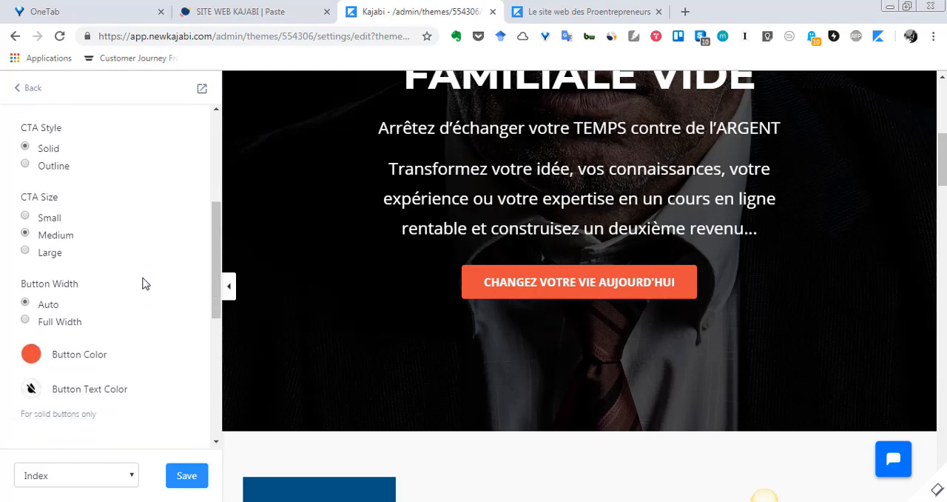
{"action": "scroll", "coordinate": [145, 283], "scroll_direction": "down", "scroll_amount": 2}
{"action": "scroll", "coordinate": [94, 275], "scroll_direction": "up", "scroll_amount": 8}
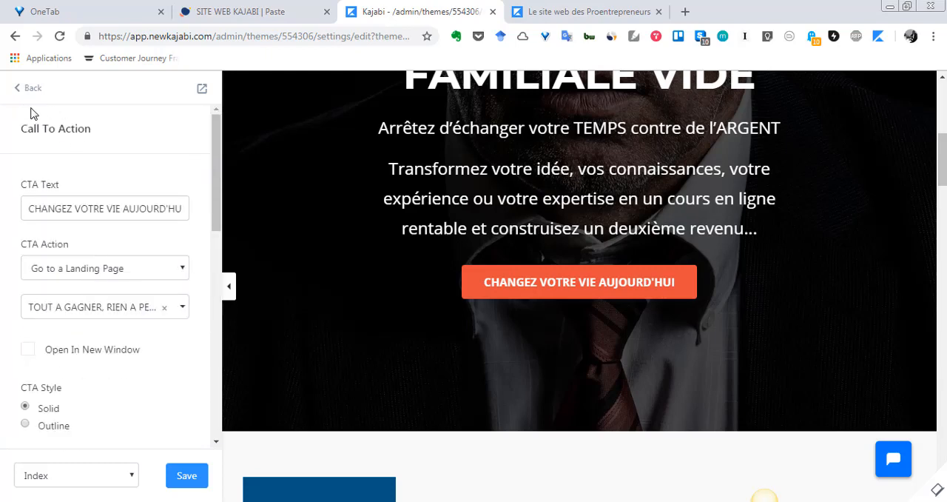
- Leave the Call To Action block and the Hero section to return to the homepage's section list
{"action": "left_click", "coordinate": [17, 89]}
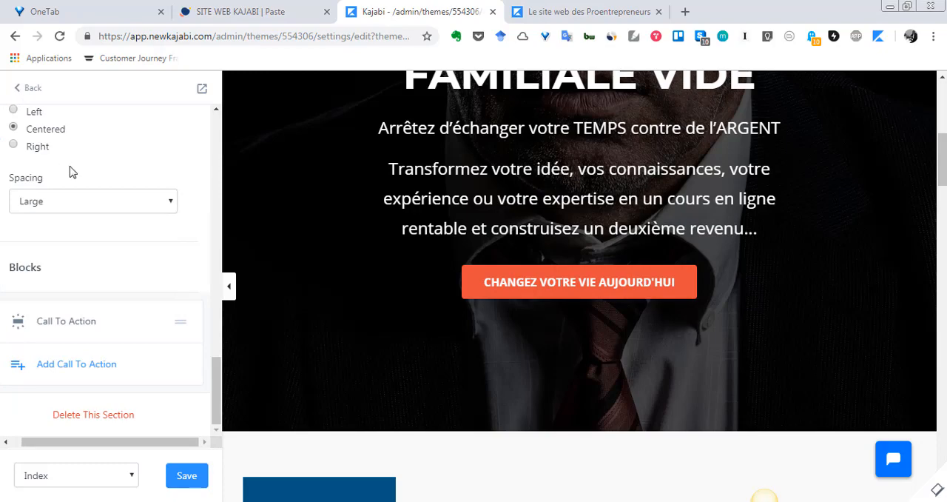
{"action": "scroll", "coordinate": [72, 171], "scroll_direction": "up", "scroll_amount": 10}
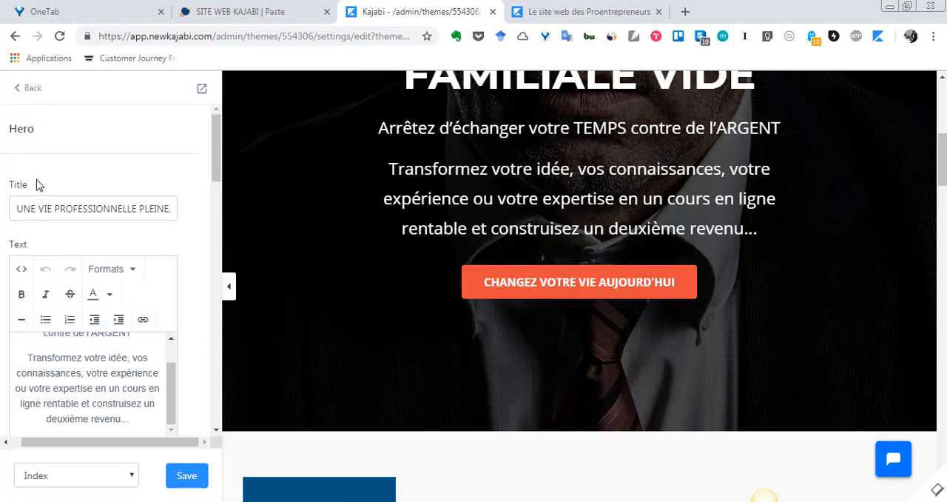
{"action": "left_click", "coordinate": [22, 90]}
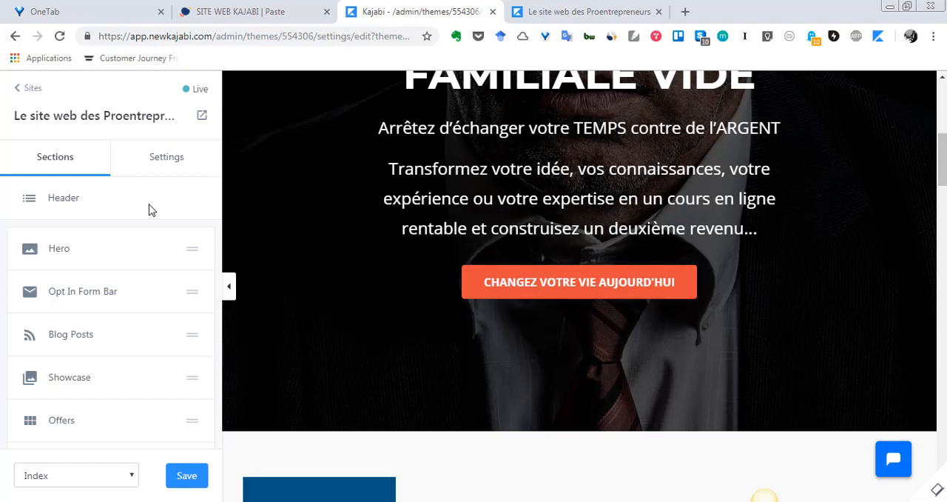
{"action": "scroll", "coordinate": [313, 277], "scroll_direction": "up", "scroll_amount": 5}
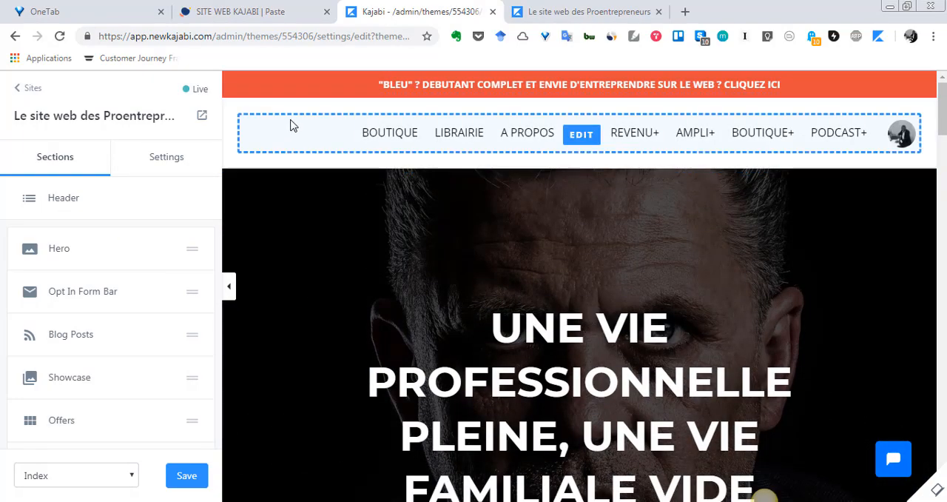
- Examine the homepage's list of sections, from Header and Hero through Call To Action, Footer and Two Step Optin
{"action": "scroll", "coordinate": [65, 240], "scroll_direction": "down", "scroll_amount": 2}
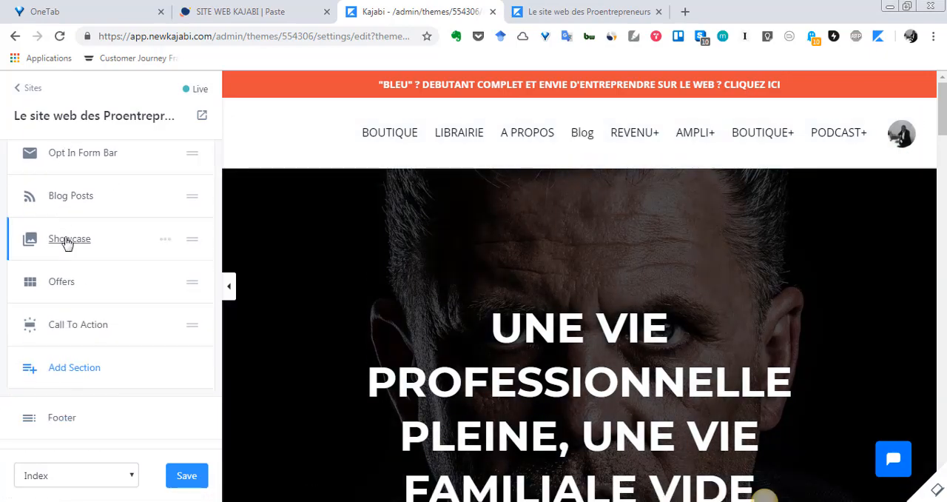
{"action": "scroll", "coordinate": [63, 240], "scroll_direction": "up", "scroll_amount": 2}
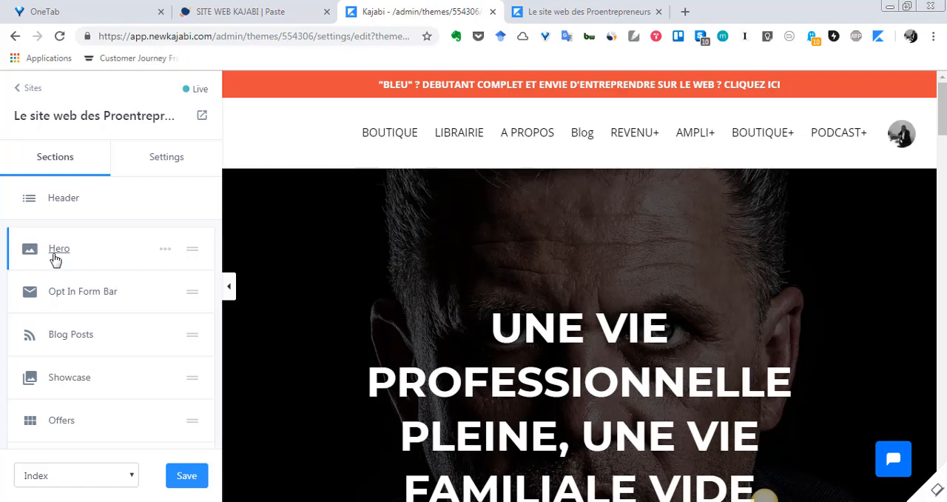
{"action": "scroll", "coordinate": [209, 232], "scroll_direction": "down", "scroll_amount": 2}
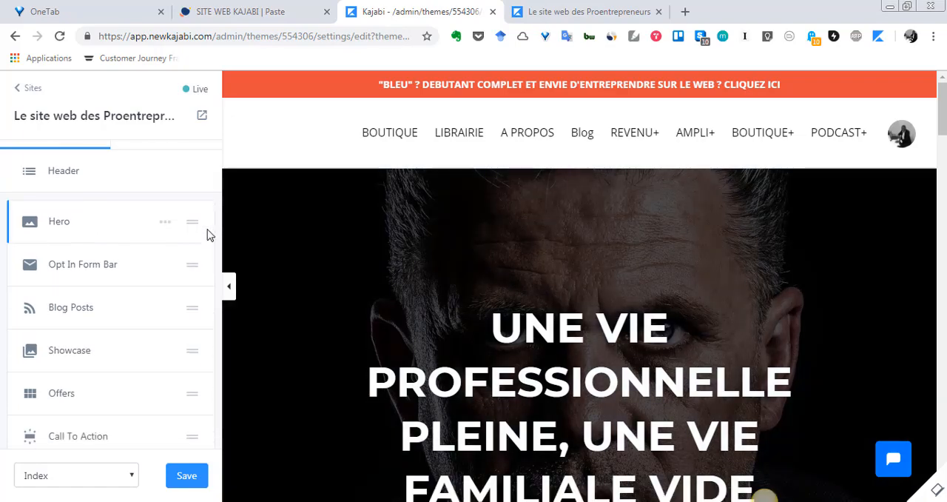
{"action": "scroll", "coordinate": [216, 248], "scroll_direction": "up", "scroll_amount": 2}
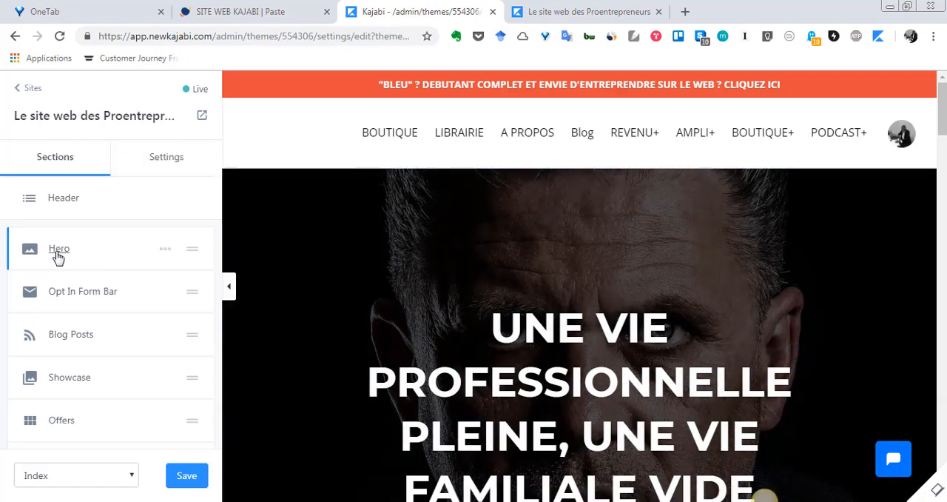
{"action": "scroll", "coordinate": [67, 259], "scroll_direction": "down", "scroll_amount": 1}
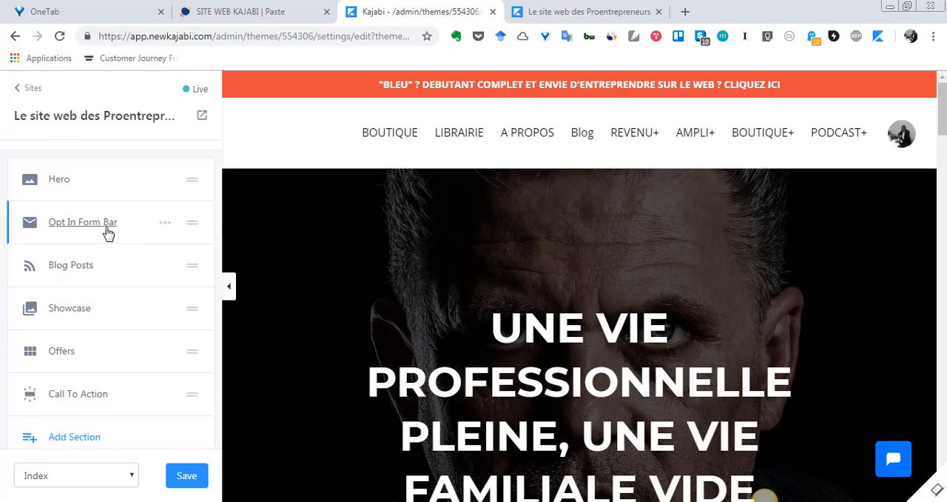
{"action": "scroll", "coordinate": [135, 274], "scroll_direction": "down", "scroll_amount": 2}
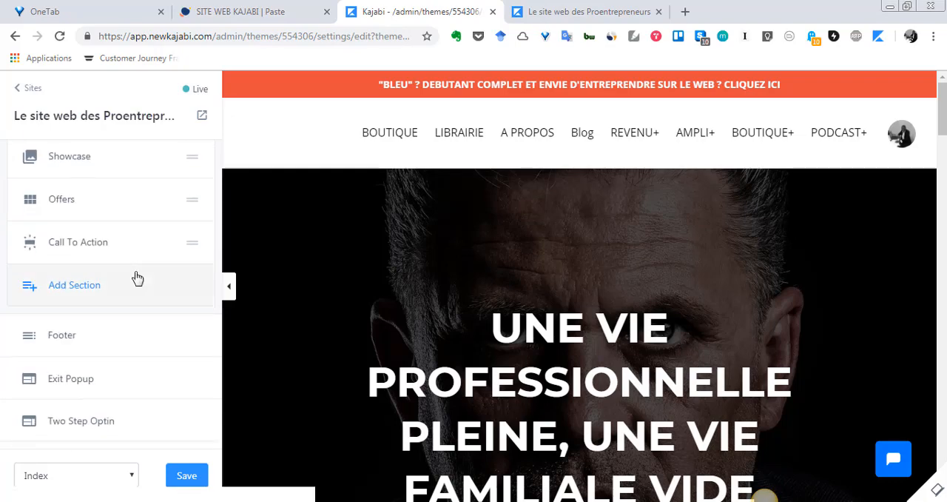
{"action": "scroll", "coordinate": [135, 275], "scroll_direction": "up", "scroll_amount": 3}
- Match the Opt In Form Bar and Blog Posts sections in the list to their areas in the page preview
{"action": "scroll", "coordinate": [370, 390], "scroll_direction": "down", "scroll_amount": 10}
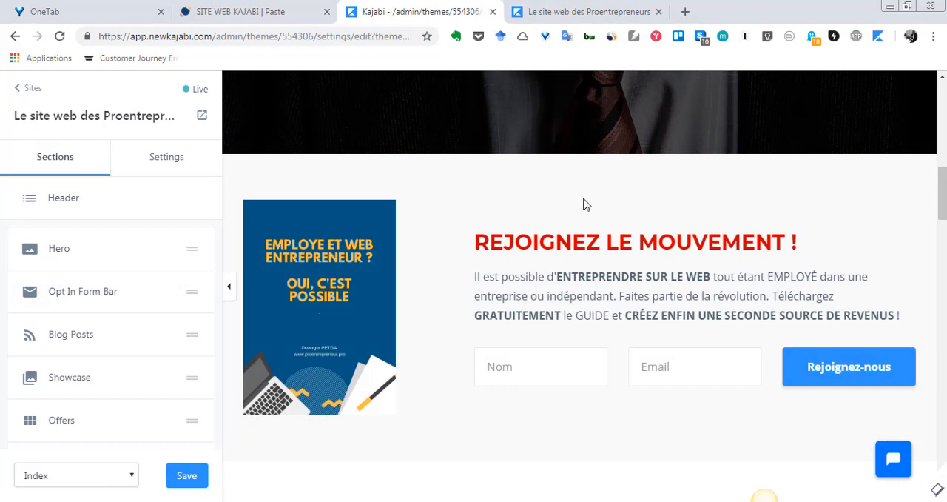
{"action": "mouse_move", "coordinate": [302, 274]}
{"action": "scroll", "coordinate": [86, 299], "scroll_direction": "down", "scroll_amount": 1}
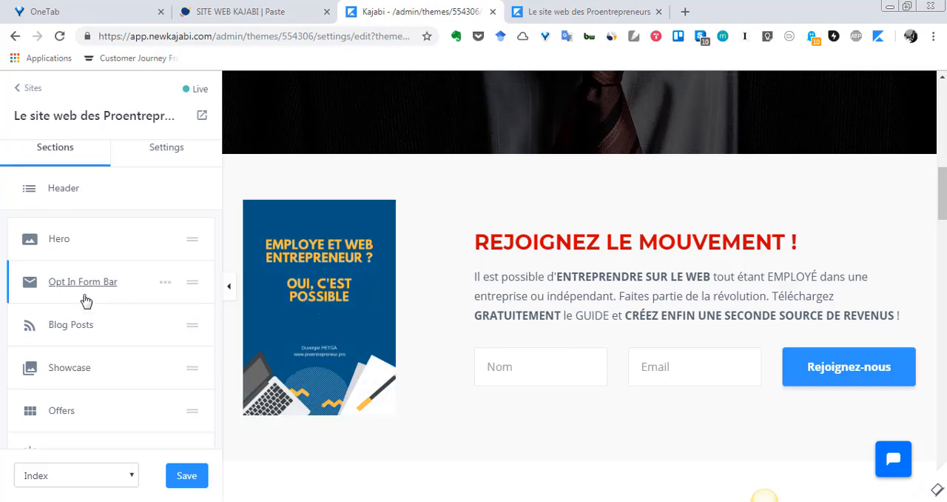
{"action": "scroll", "coordinate": [97, 296], "scroll_direction": "down", "scroll_amount": 2}
{"action": "scroll", "coordinate": [505, 353], "scroll_direction": "down", "scroll_amount": 5}
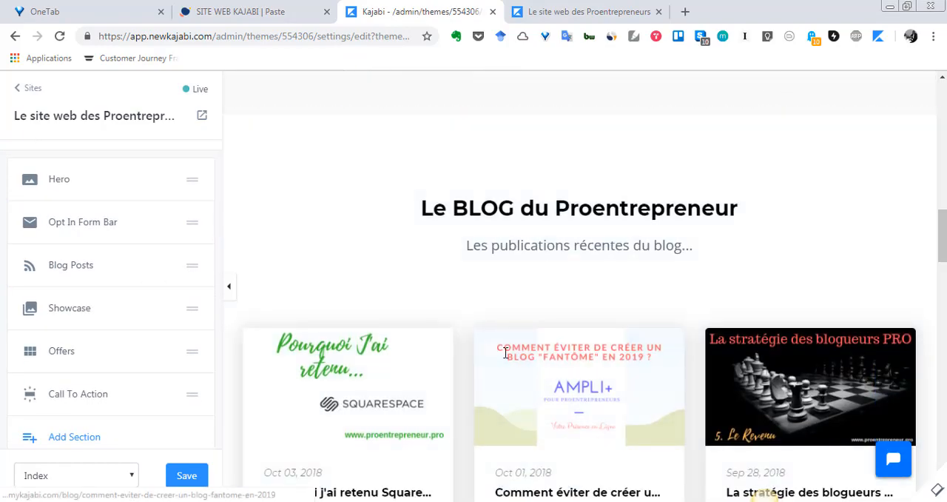
{"action": "scroll", "coordinate": [489, 358], "scroll_direction": "down", "scroll_amount": 1}
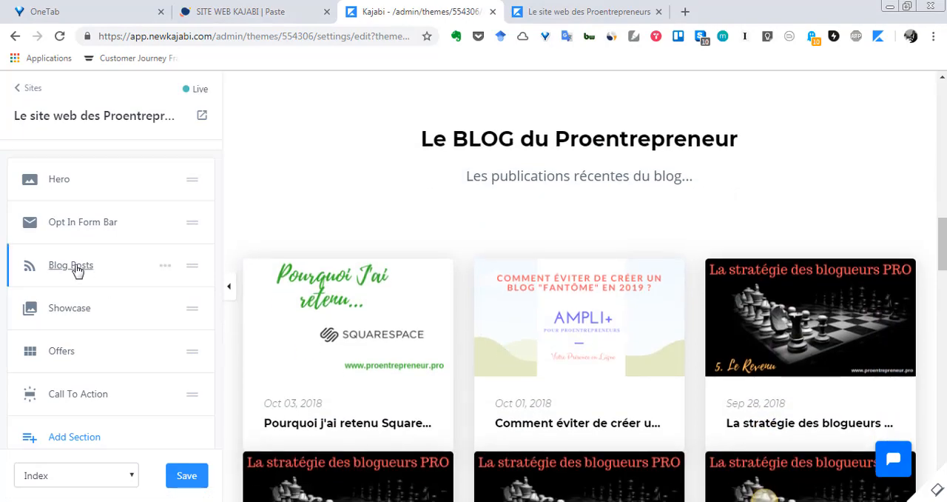
{"action": "scroll", "coordinate": [123, 304], "scroll_direction": "down", "scroll_amount": 2}
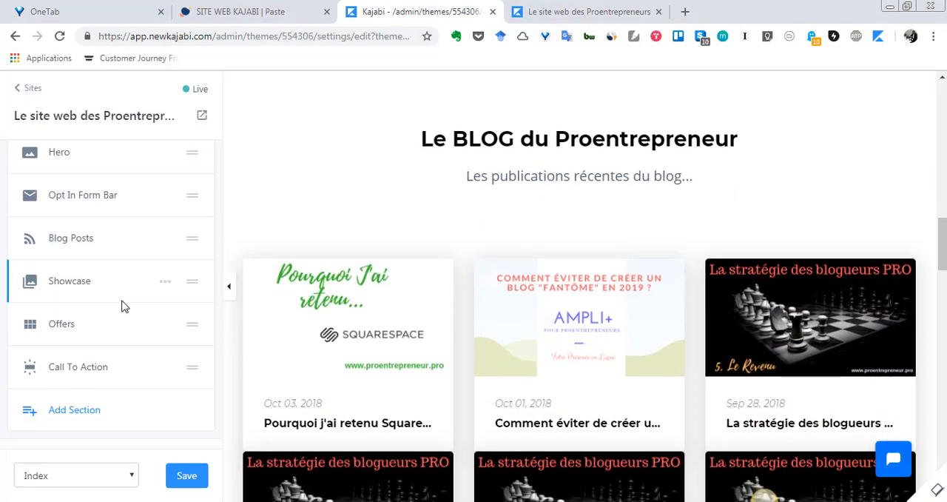
- Match the Showcase and Offers sections in the list to the REVENU+ and "AU SERVICE DES PROENTREPRENEURS" areas of the preview
{"action": "scroll", "coordinate": [456, 199], "scroll_direction": "down", "scroll_amount": 5}
{"action": "scroll", "coordinate": [451, 199], "scroll_direction": "down", "scroll_amount": 2}
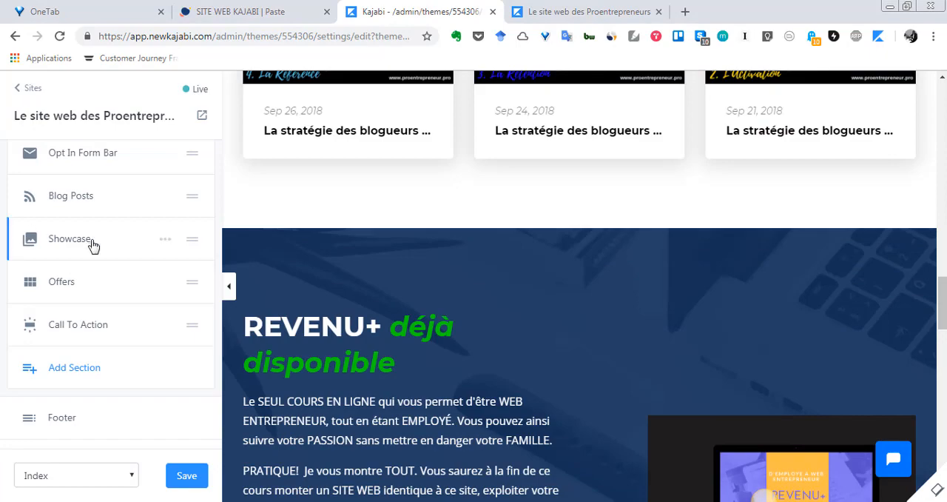
{"action": "scroll", "coordinate": [104, 267], "scroll_direction": "down", "scroll_amount": 1}
{"action": "scroll", "coordinate": [406, 310], "scroll_direction": "down", "scroll_amount": 9}
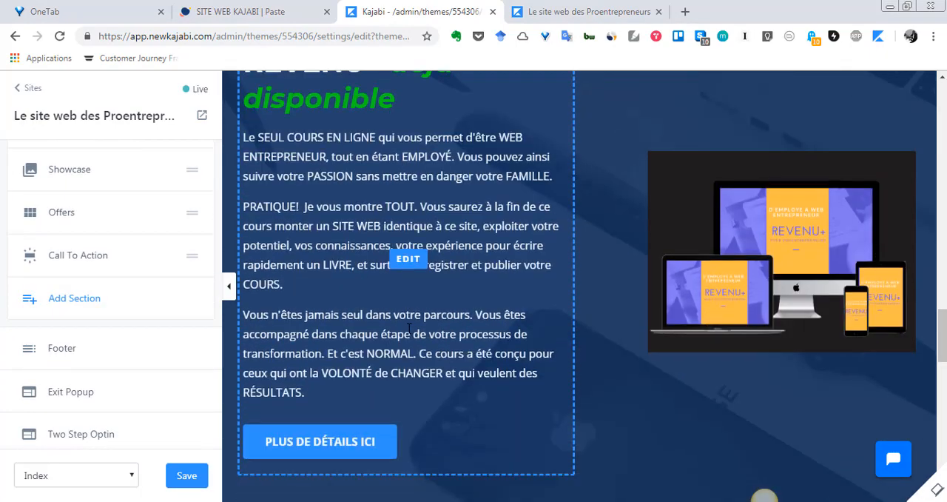
{"action": "scroll", "coordinate": [407, 342], "scroll_direction": "down", "scroll_amount": 1}
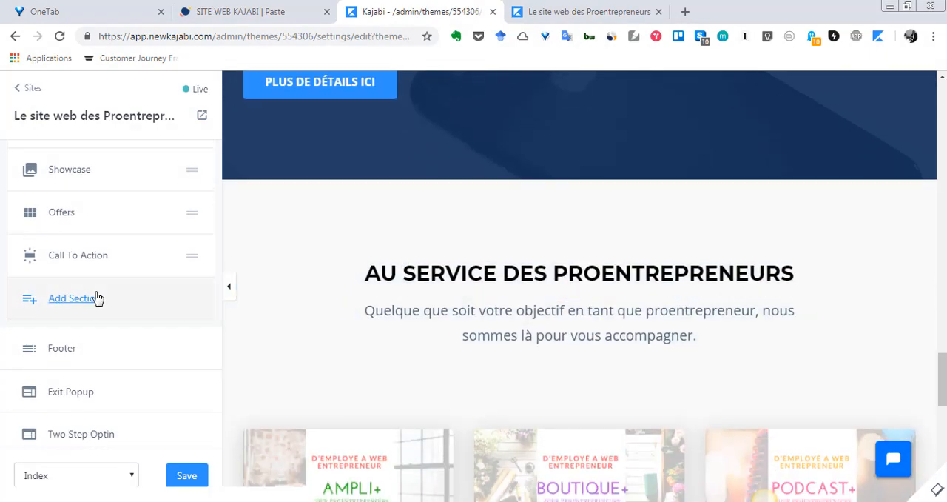
{"action": "scroll", "coordinate": [79, 347], "scroll_direction": "down", "scroll_amount": 1}
{"action": "scroll", "coordinate": [79, 296], "scroll_direction": "up", "scroll_amount": 1}
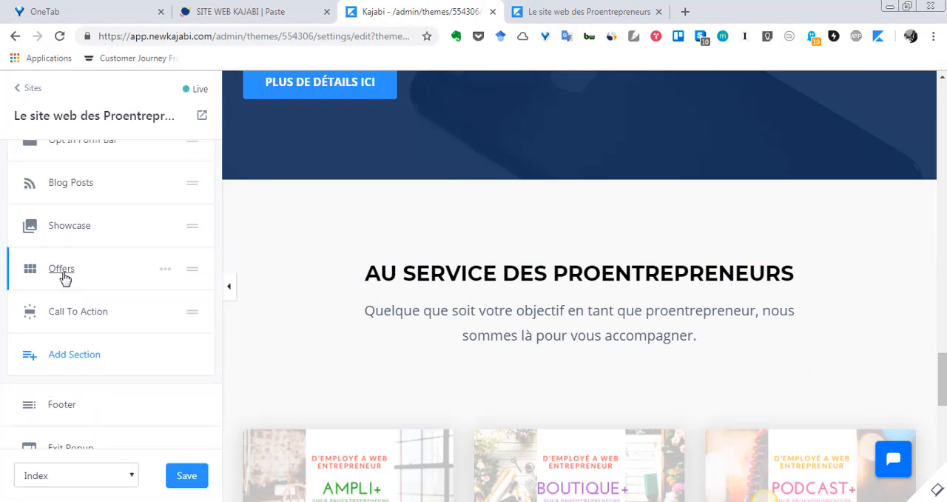
- Open the Offers section, compare its heading, subheading, appearance settings and offer cards with the preview, and return to the section list
{"action": "left_click", "coordinate": [82, 277]}
{"action": "scroll", "coordinate": [432, 355], "scroll_direction": "down", "scroll_amount": 2}
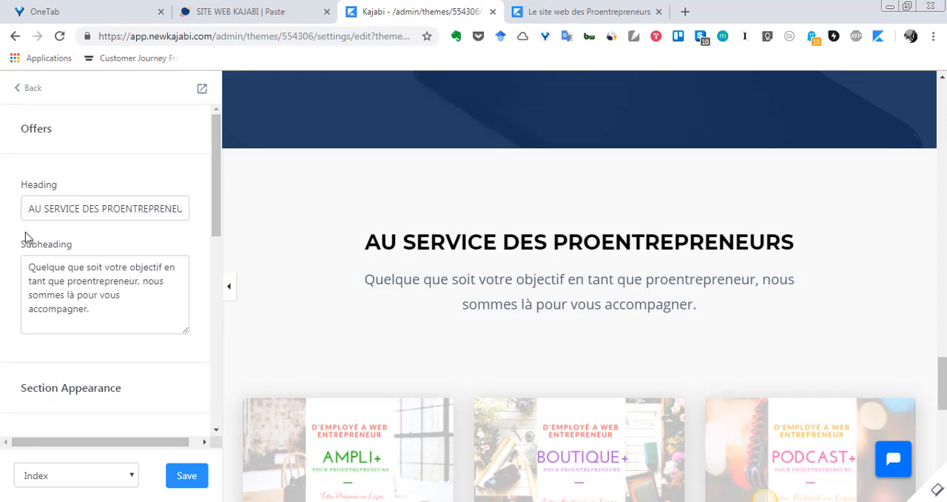
{"action": "scroll", "coordinate": [123, 344], "scroll_direction": "down", "scroll_amount": 6}
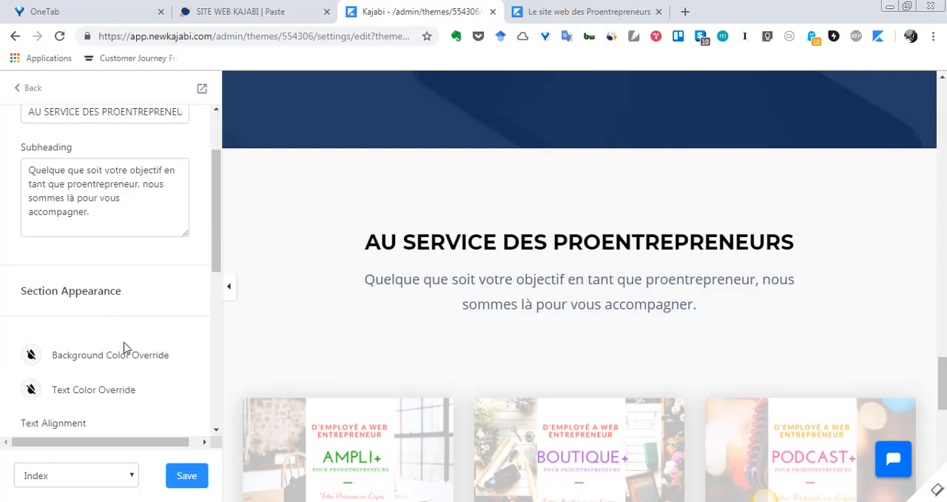
{"action": "scroll", "coordinate": [126, 342], "scroll_direction": "down", "scroll_amount": 2}
{"action": "scroll", "coordinate": [753, 368], "scroll_direction": "down", "scroll_amount": 3}
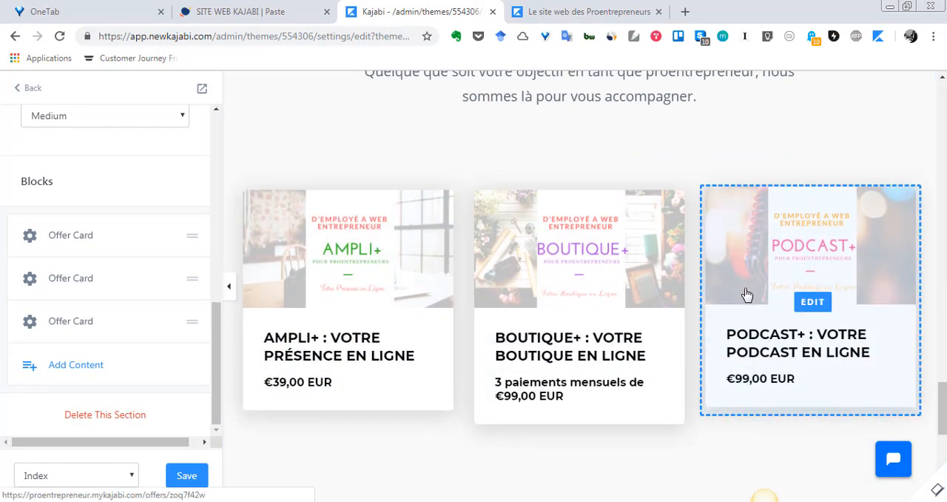
{"action": "scroll", "coordinate": [584, 296], "scroll_direction": "down", "scroll_amount": 3}
{"action": "scroll", "coordinate": [584, 296], "scroll_direction": "down", "scroll_amount": 1}
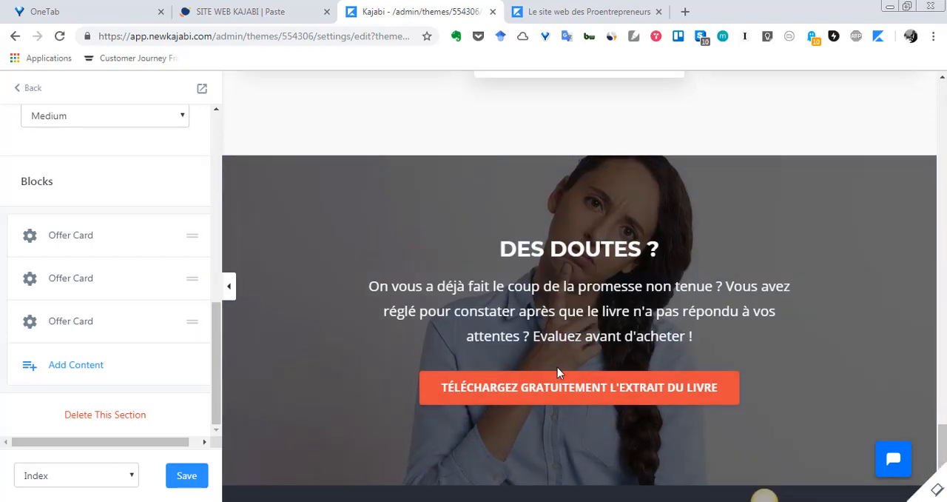
{"action": "scroll", "coordinate": [45, 155], "scroll_direction": "up", "scroll_amount": 2}
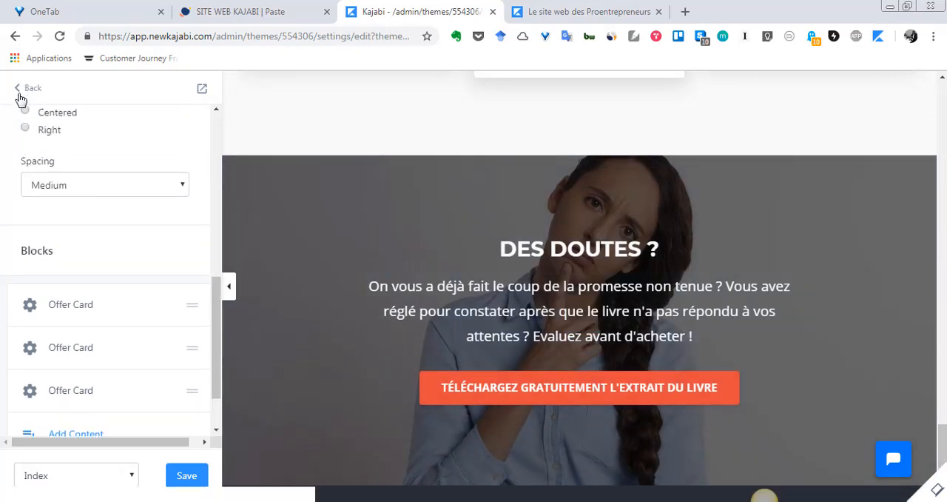
{"action": "left_click", "coordinate": [21, 88]}
- Match the Call To Action and Footer sections to the end of the page preview and check the option for adding a section
{"action": "scroll", "coordinate": [108, 182], "scroll_direction": "down", "scroll_amount": 1}
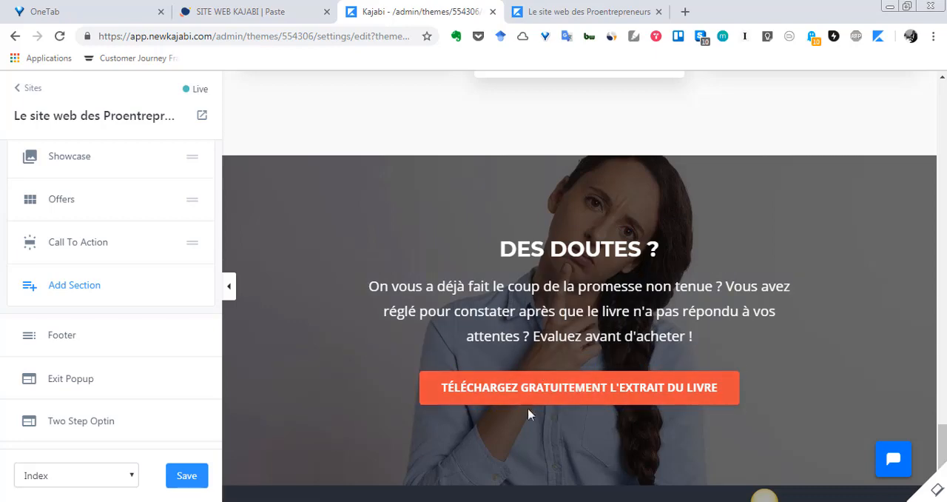
{"action": "scroll", "coordinate": [538, 325], "scroll_direction": "down", "scroll_amount": 2}
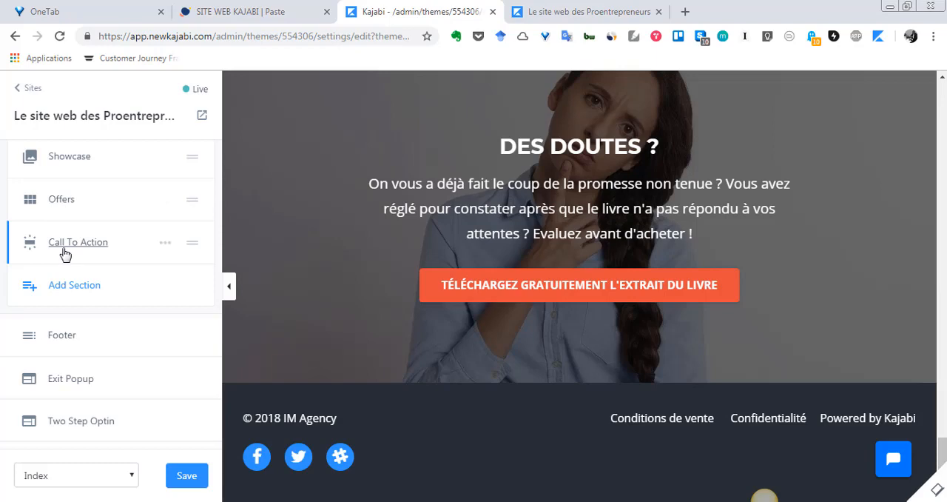
{"action": "scroll", "coordinate": [64, 255], "scroll_direction": "up", "scroll_amount": 1}
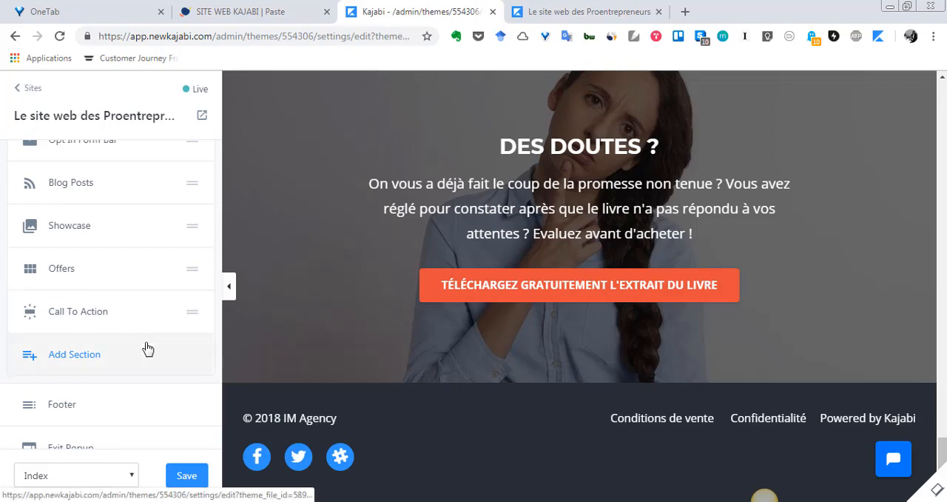
{"action": "left_click", "coordinate": [84, 362]}
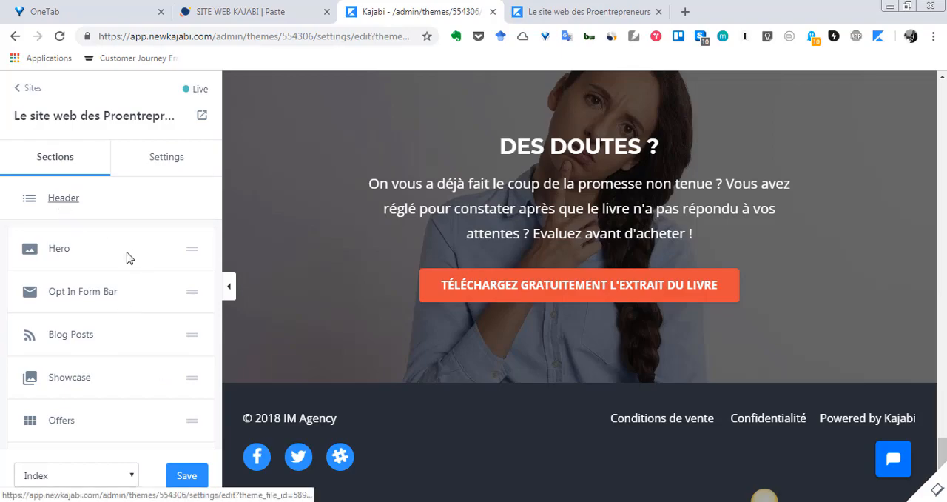
- Open the REVENU+ device image in the page preview for editing to reach the Showcase section's image settings
{"action": "scroll", "coordinate": [615, 367], "scroll_direction": "up", "scroll_amount": 15}
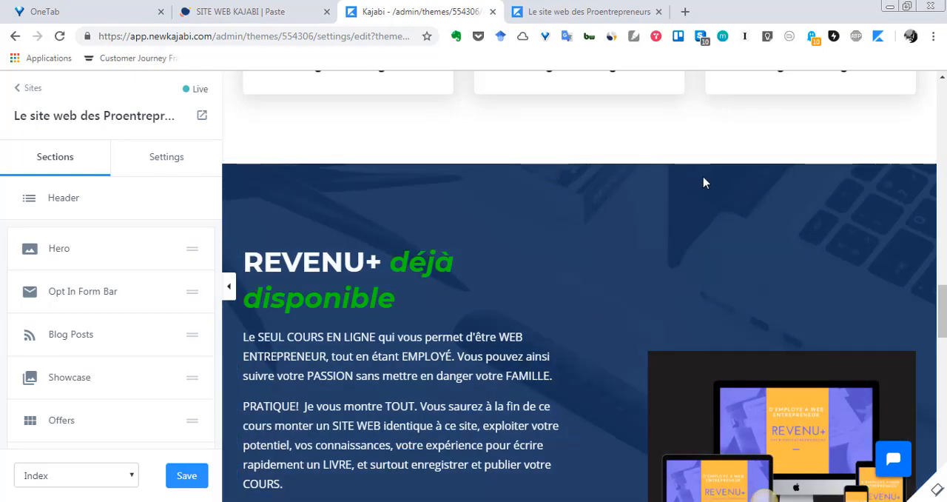
{"action": "scroll", "coordinate": [730, 296], "scroll_direction": "down", "scroll_amount": 1}
{"action": "scroll", "coordinate": [681, 212], "scroll_direction": "up", "scroll_amount": 2}
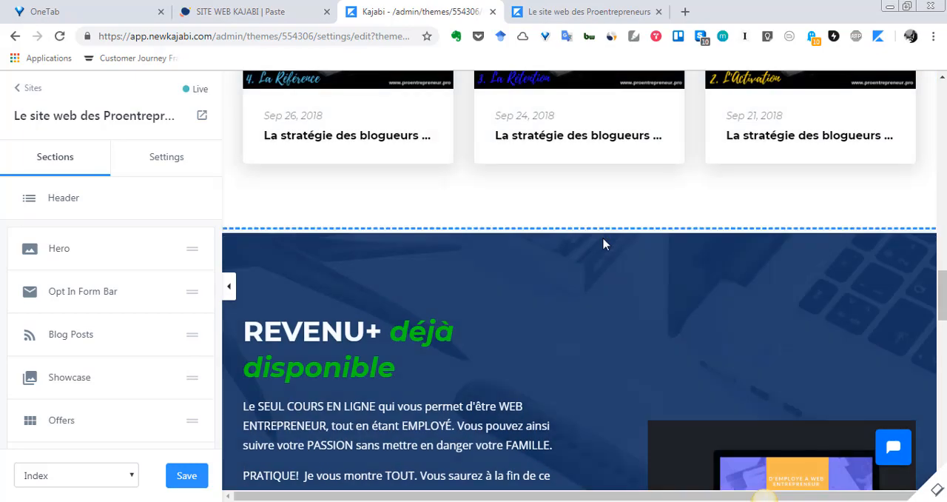
{"action": "scroll", "coordinate": [604, 244], "scroll_direction": "down", "scroll_amount": 2}
{"action": "scroll", "coordinate": [435, 312], "scroll_direction": "up", "scroll_amount": 1}
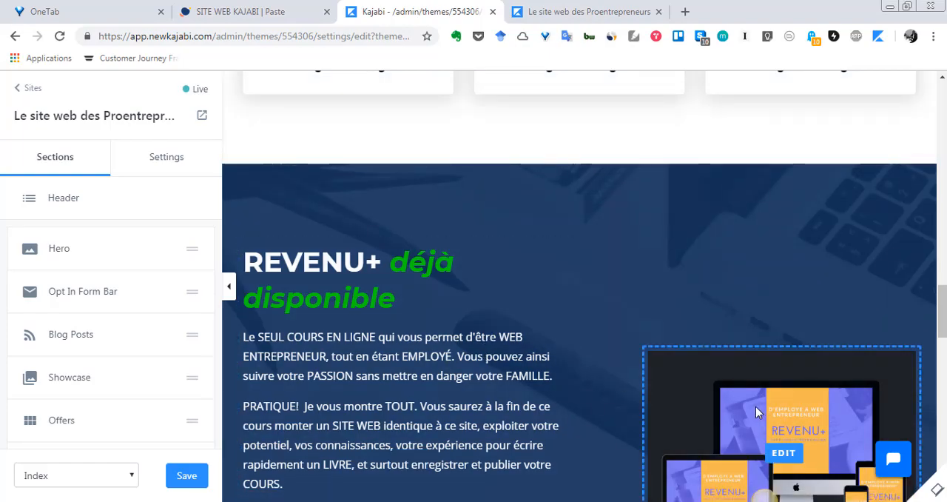
{"action": "scroll", "coordinate": [756, 406], "scroll_direction": "down", "scroll_amount": 1}
{"action": "scroll", "coordinate": [745, 434], "scroll_direction": "up", "scroll_amount": 4}
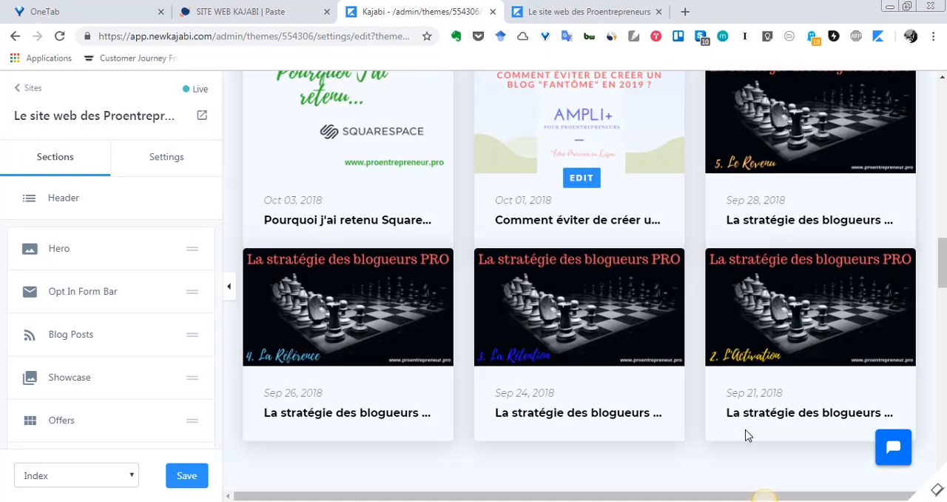
{"action": "scroll", "coordinate": [747, 436], "scroll_direction": "down", "scroll_amount": 4}
{"action": "scroll", "coordinate": [740, 438], "scroll_direction": "up", "scroll_amount": 5}
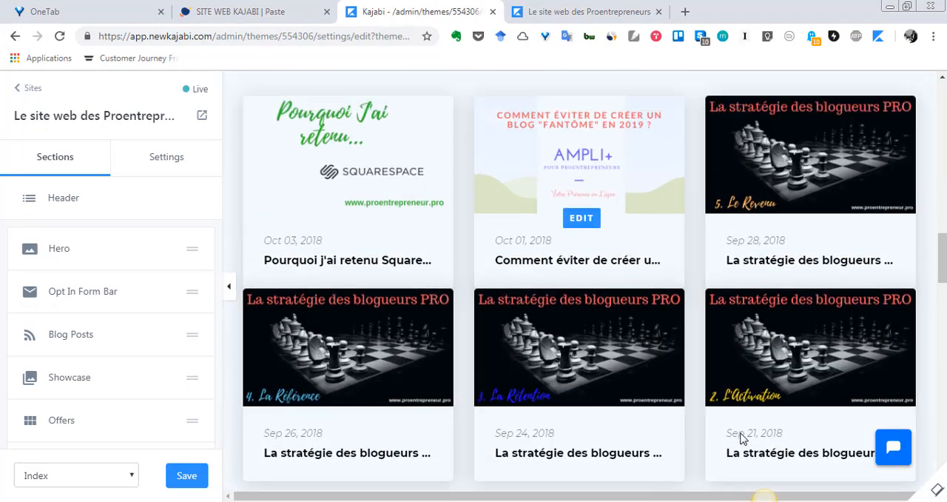
{"action": "scroll", "coordinate": [740, 438], "scroll_direction": "down", "scroll_amount": 6}
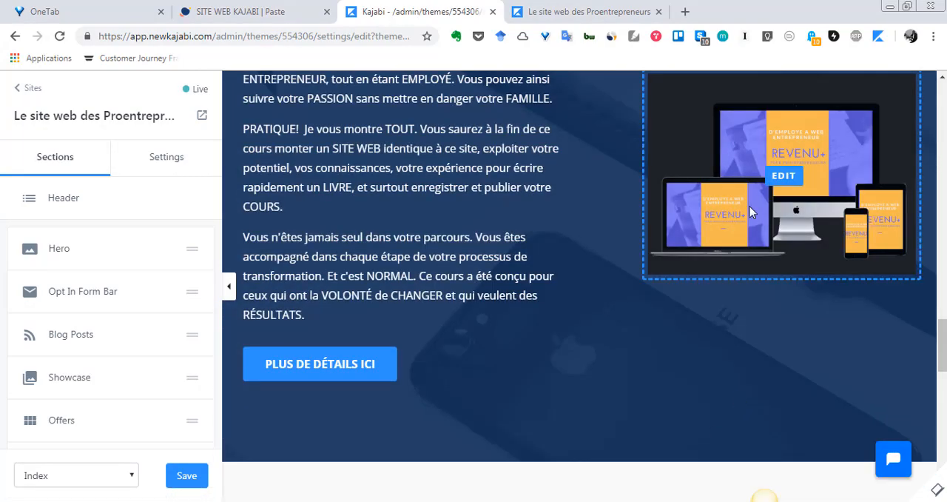
{"action": "left_click", "coordinate": [786, 178]}
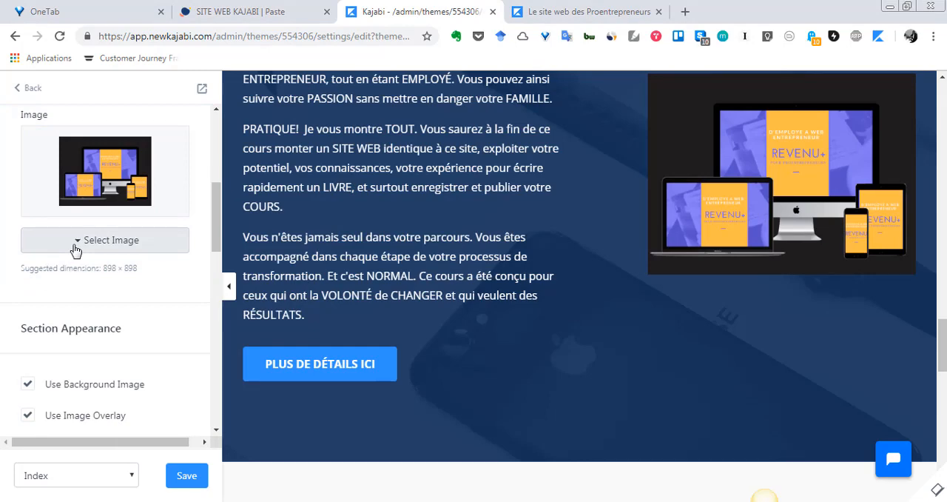
- Open the REVENU+ button "PLUS DE DÉTAILS ICI" from the preview, review its call-to-action settings, and return to the section list
{"action": "mouse_move", "coordinate": [792, 184]}
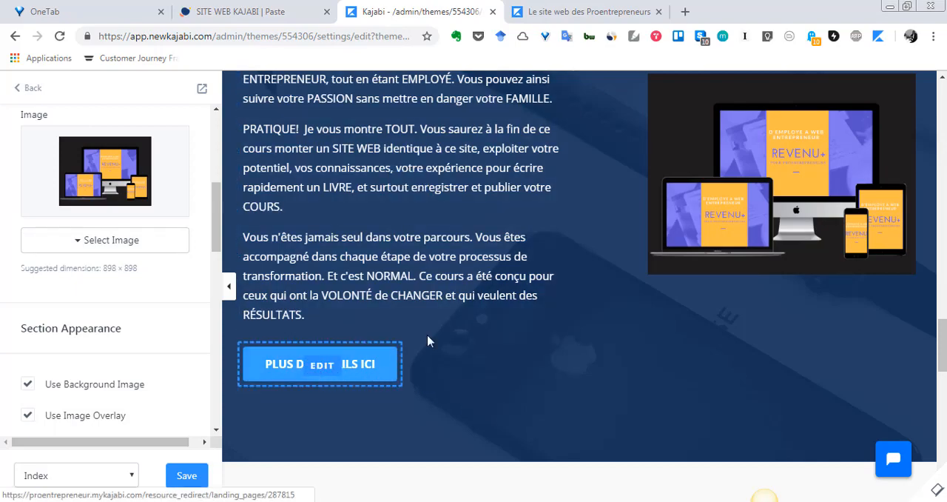
{"action": "left_click", "coordinate": [326, 367]}
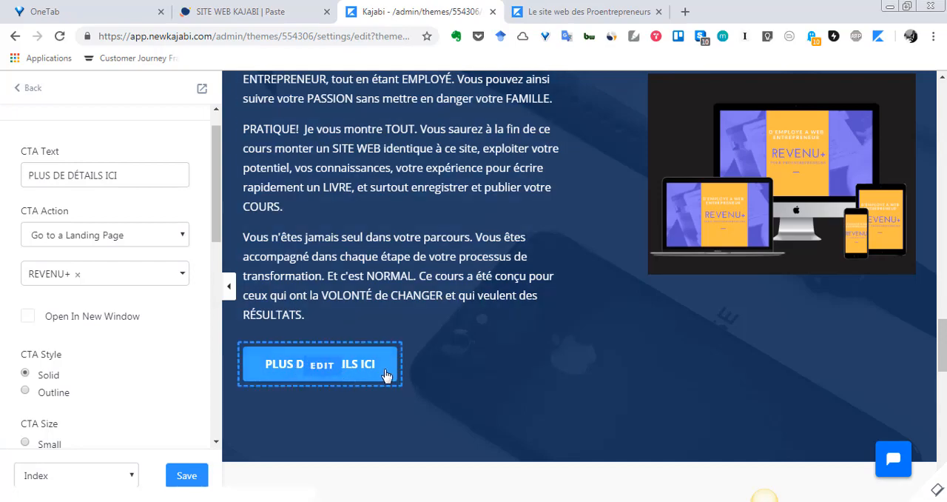
{"action": "scroll", "coordinate": [84, 175], "scroll_direction": "up", "scroll_amount": 1}
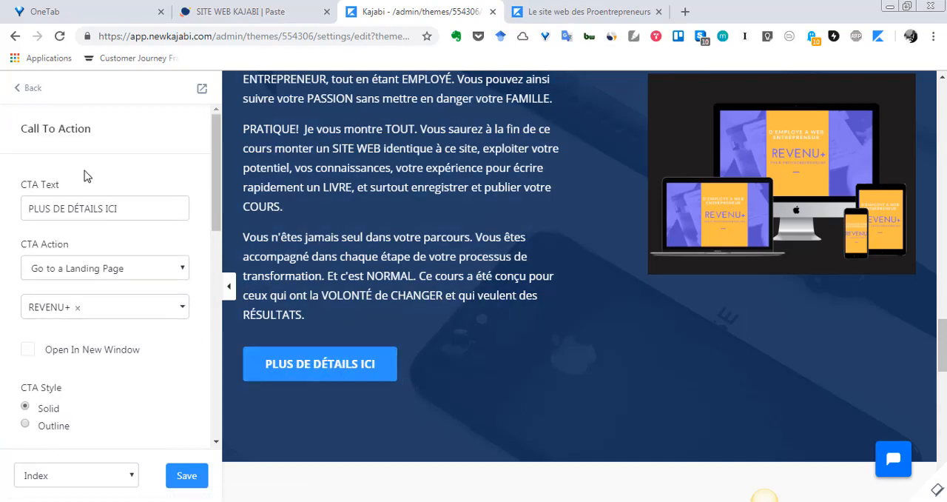
{"action": "left_click", "coordinate": [20, 97]}
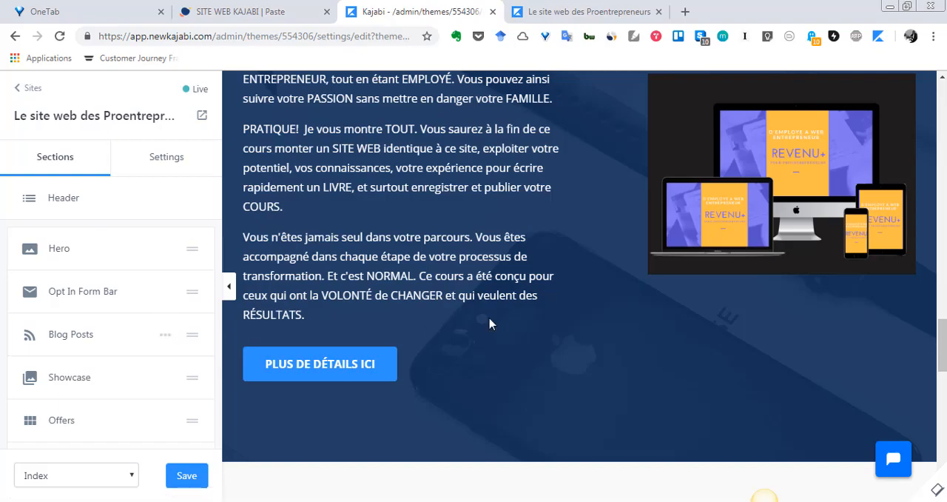
- Examine the Hero area of the page preview, including its background photo, heading, text and "CHANGEZ VOTRE VIE AUJOURD'HUI" button
{"action": "scroll", "coordinate": [941, 325], "scroll_direction": "up", "scroll_amount": 4}
{"action": "scroll", "coordinate": [941, 326], "scroll_direction": "up", "scroll_amount": 5}
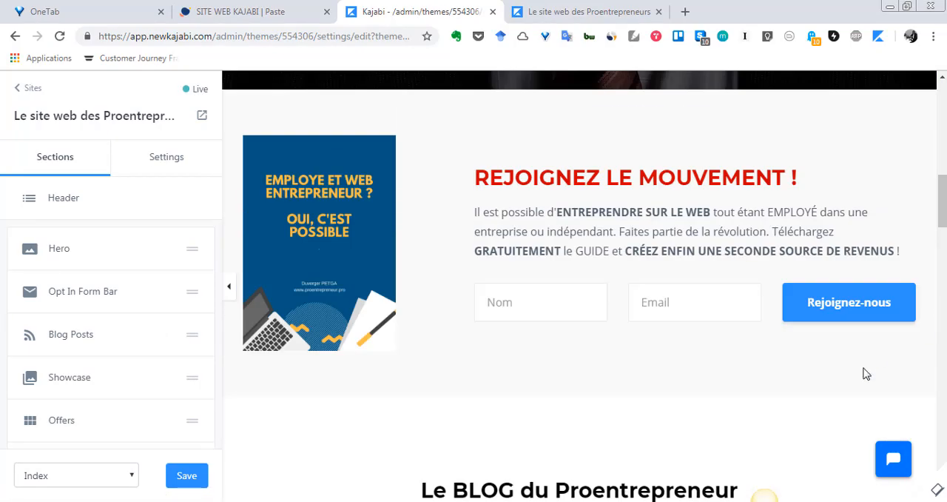
{"action": "scroll", "coordinate": [844, 406], "scroll_direction": "up", "scroll_amount": 1}
{"action": "scroll", "coordinate": [844, 406], "scroll_direction": "up", "scroll_amount": 5}
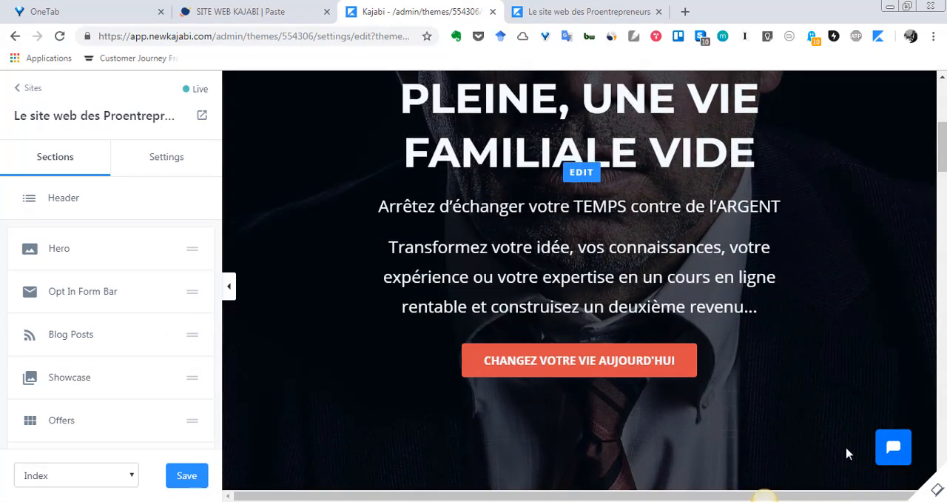
{"action": "scroll", "coordinate": [881, 400], "scroll_direction": "up", "scroll_amount": 1}
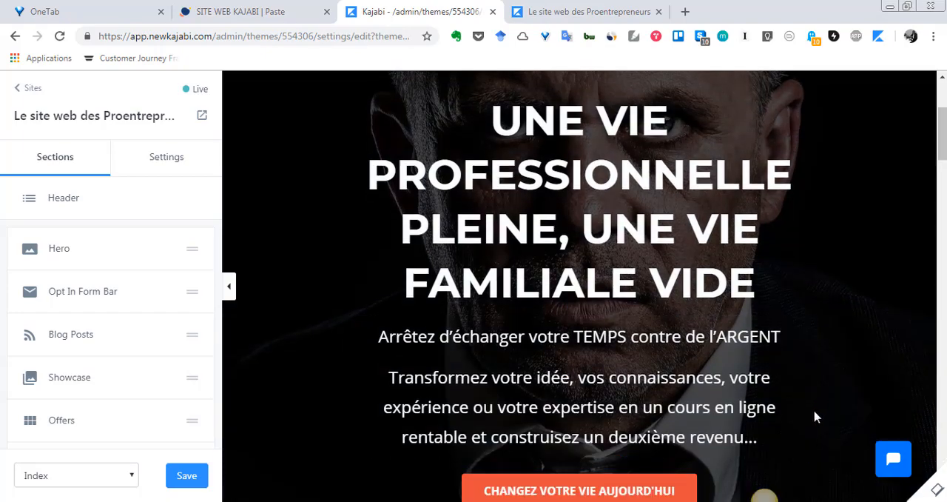
{"action": "scroll", "coordinate": [814, 414], "scroll_direction": "down", "scroll_amount": 1}
{"action": "scroll", "coordinate": [814, 416], "scroll_direction": "up", "scroll_amount": 4}
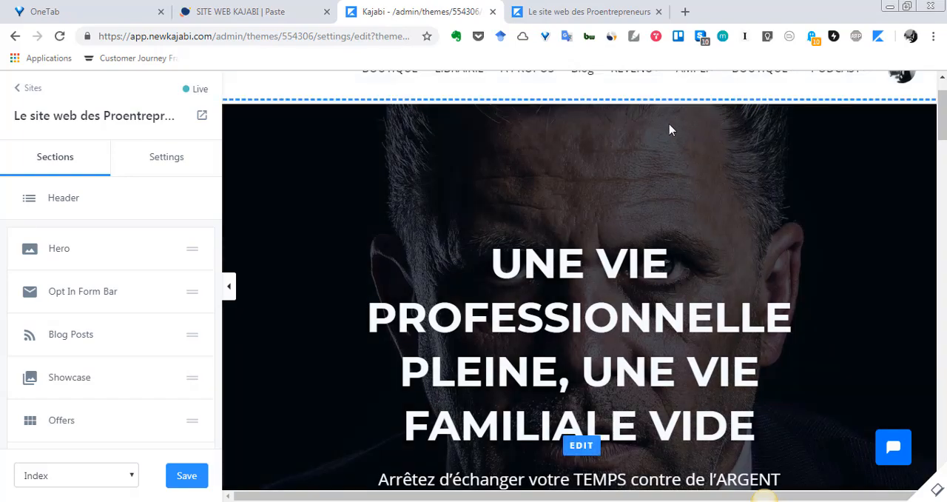
{"action": "scroll", "coordinate": [575, 207], "scroll_direction": "down", "scroll_amount": 1}
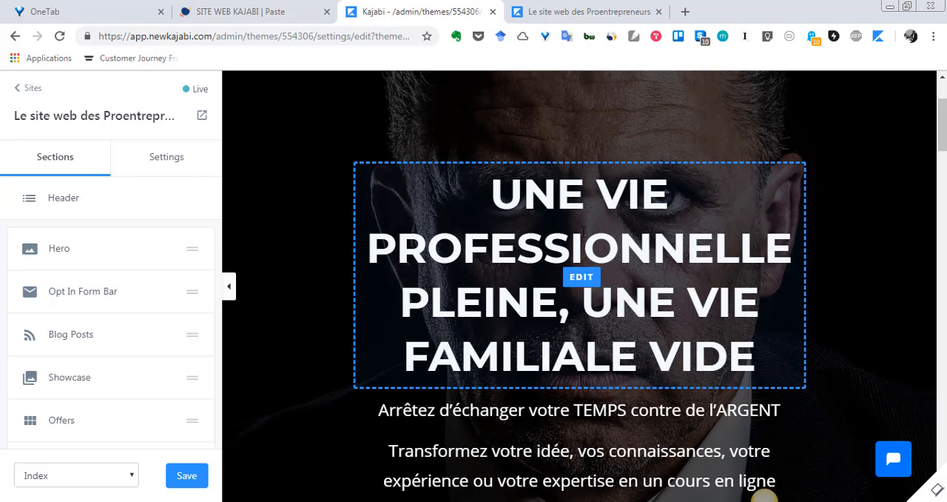
{"action": "scroll", "coordinate": [581, 244], "scroll_direction": "down", "scroll_amount": 3}
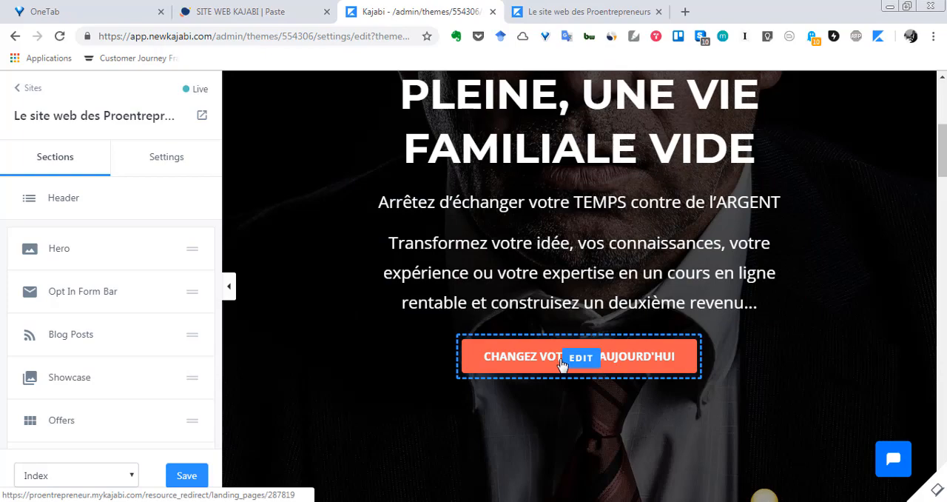
{"action": "scroll", "coordinate": [563, 364], "scroll_direction": "down", "scroll_amount": 2}
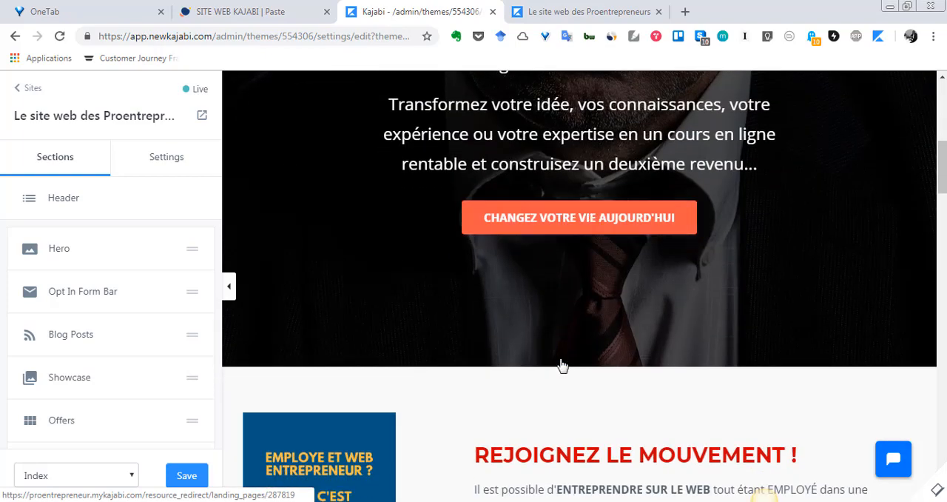
{"action": "scroll", "coordinate": [563, 364], "scroll_direction": "up", "scroll_amount": 6}
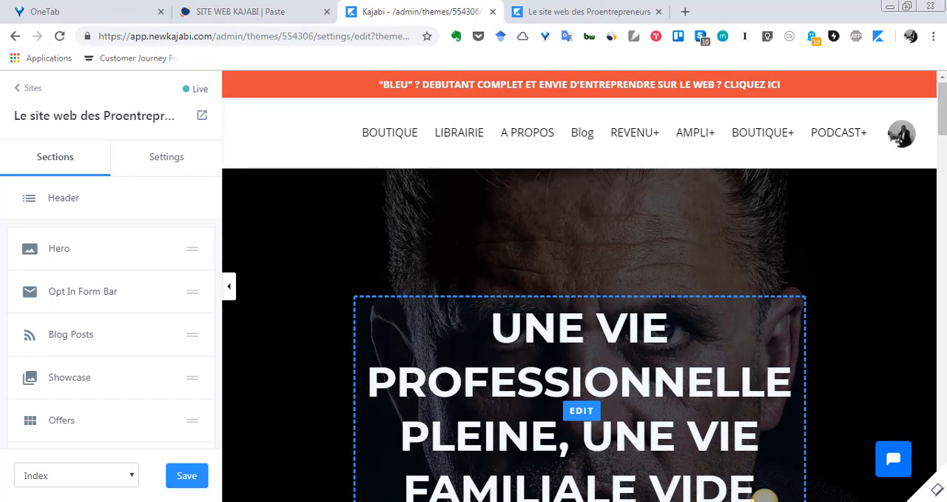
{"action": "scroll", "coordinate": [844, 285], "scroll_direction": "down", "scroll_amount": 10}
{"action": "scroll", "coordinate": [827, 277], "scroll_direction": "up", "scroll_amount": 4}
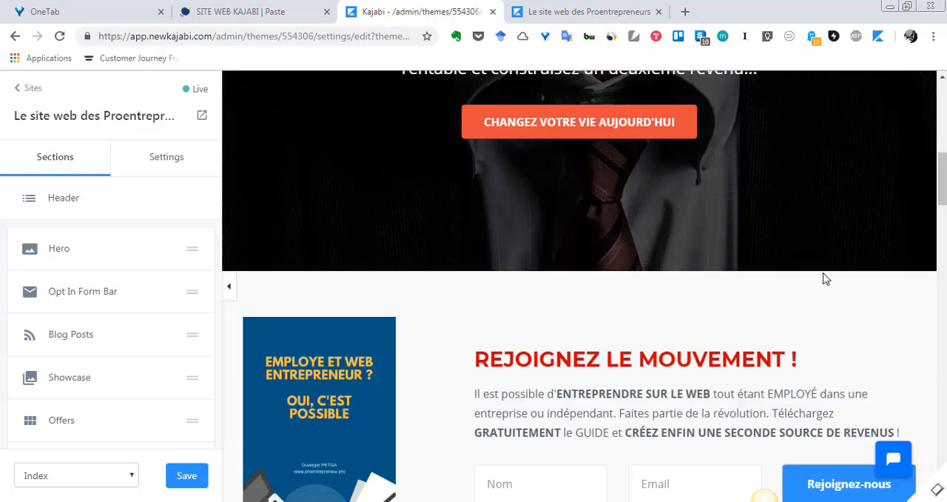
{"action": "scroll", "coordinate": [826, 279], "scroll_direction": "up", "scroll_amount": 5}
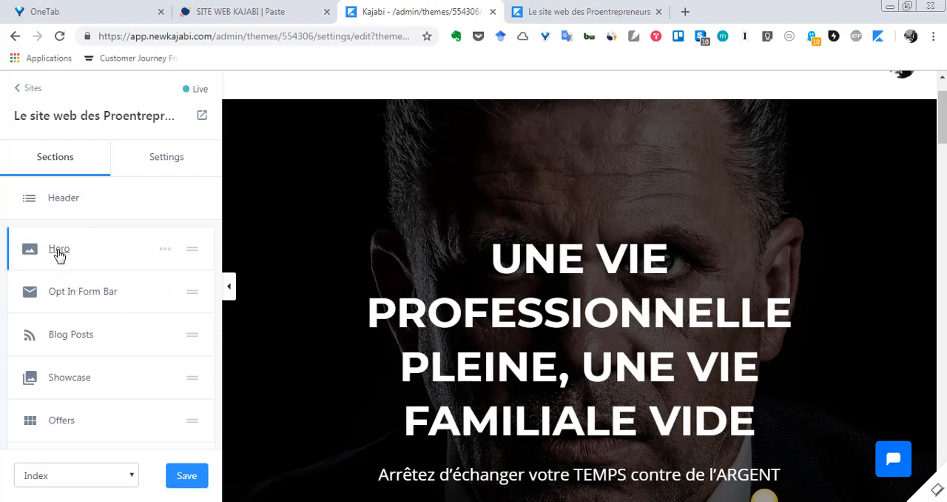
- Review the order of the homepage sections in the list, from Hero to Call To Action, and locate the option for adding a section
{"action": "scroll", "coordinate": [59, 255], "scroll_direction": "down", "scroll_amount": 1}
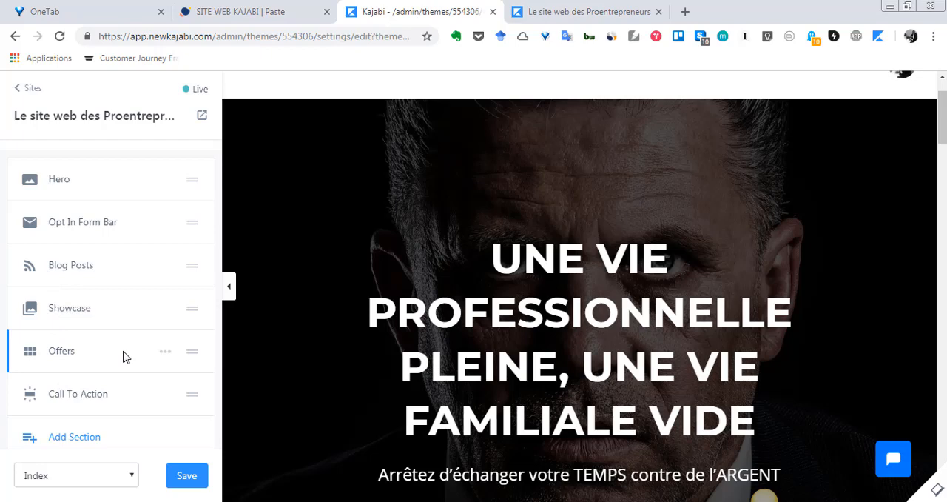
{"action": "scroll", "coordinate": [126, 357], "scroll_direction": "up", "scroll_amount": 1}
{"action": "scroll", "coordinate": [125, 357], "scroll_direction": "down", "scroll_amount": 2}
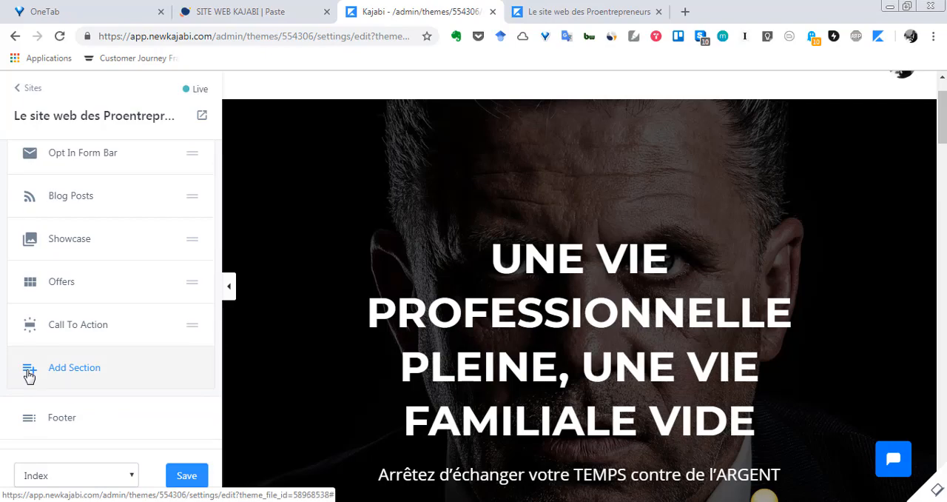
{"action": "scroll", "coordinate": [29, 376], "scroll_direction": "up", "scroll_amount": 2}
- Walk through the page preview from the Hero text to the "DES DOUTES ?" area and check the end of the section list
{"action": "scroll", "coordinate": [549, 187], "scroll_direction": "down", "scroll_amount": 5}
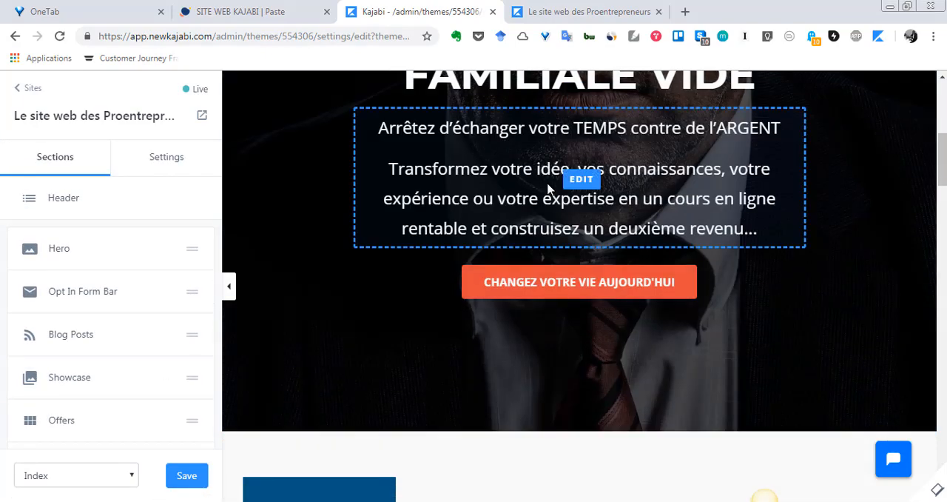
{"action": "scroll", "coordinate": [549, 188], "scroll_direction": "down", "scroll_amount": 3}
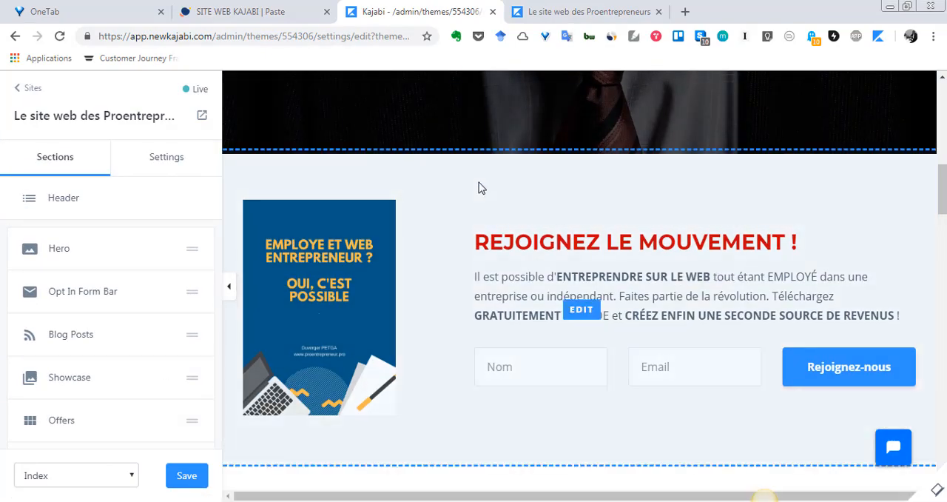
{"action": "scroll", "coordinate": [479, 187], "scroll_direction": "down", "scroll_amount": 4}
{"action": "scroll", "coordinate": [477, 167], "scroll_direction": "down", "scroll_amount": 5}
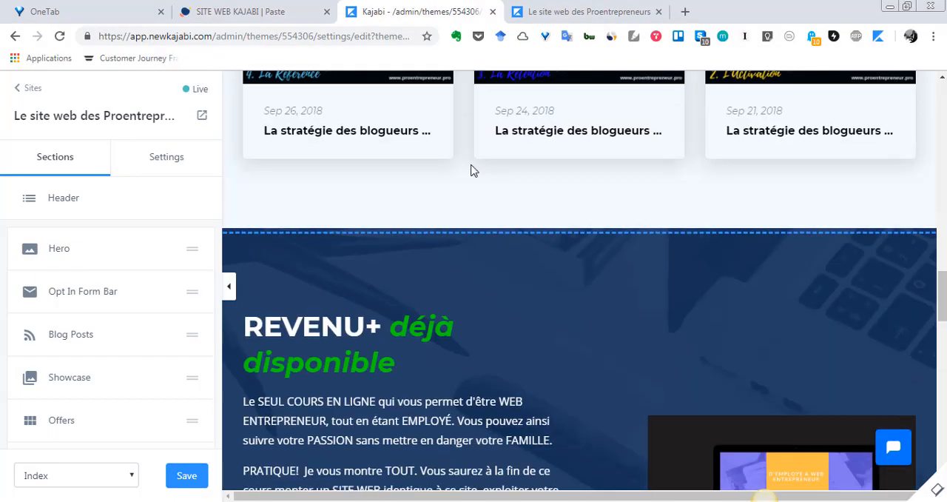
{"action": "scroll", "coordinate": [490, 248], "scroll_direction": "down", "scroll_amount": 10}
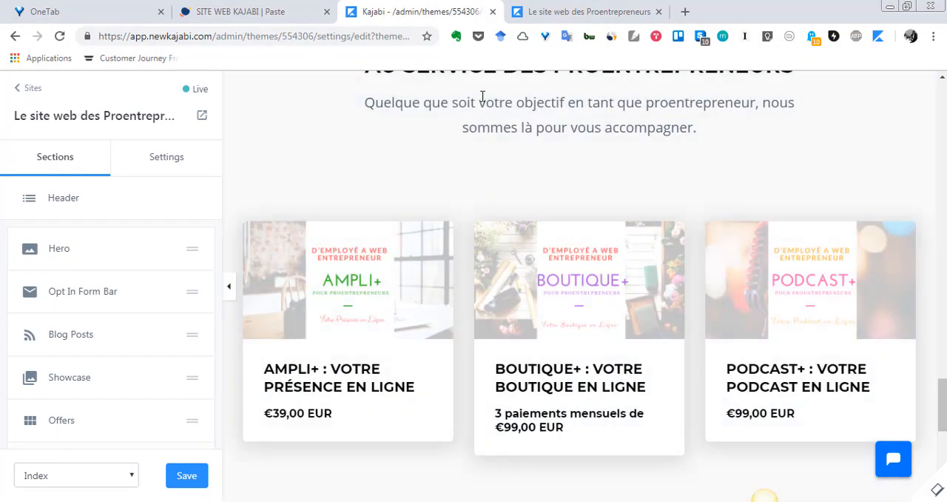
{"action": "scroll", "coordinate": [454, 184], "scroll_direction": "up", "scroll_amount": 3}
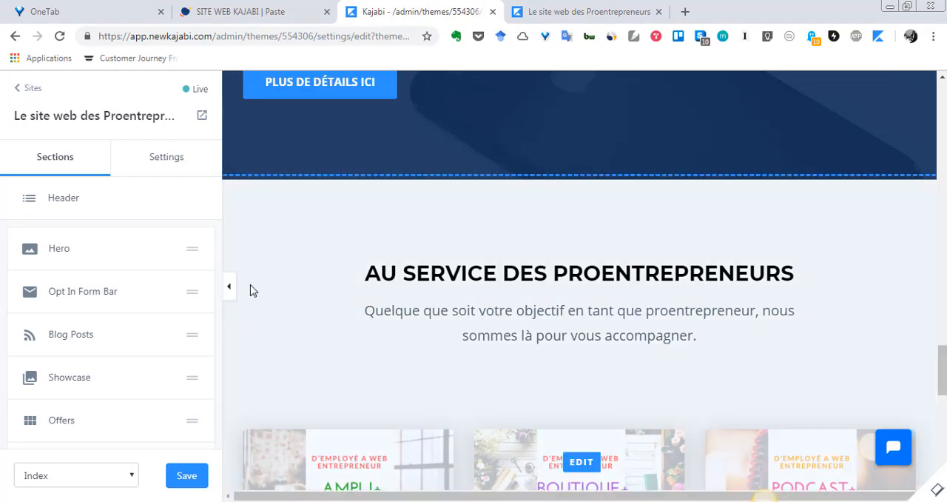
{"action": "scroll", "coordinate": [250, 290], "scroll_direction": "down", "scroll_amount": 8}
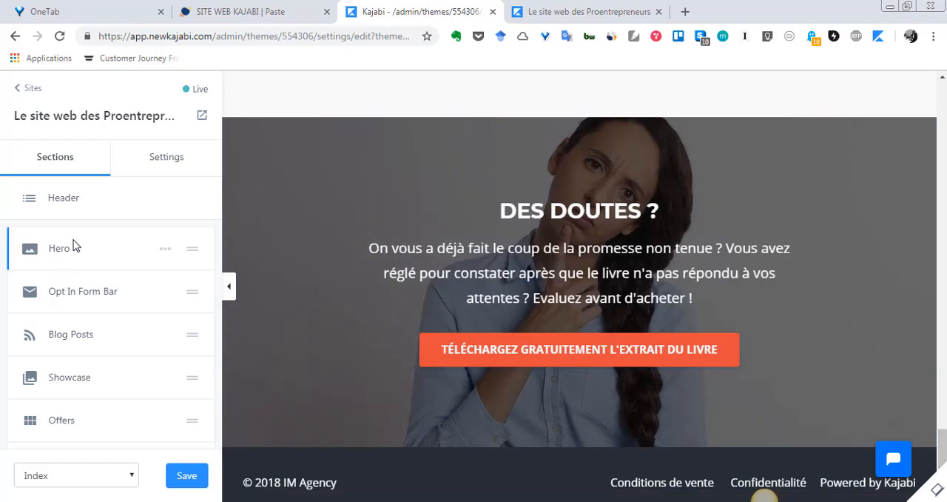
{"action": "scroll", "coordinate": [66, 298], "scroll_direction": "down", "scroll_amount": 3}
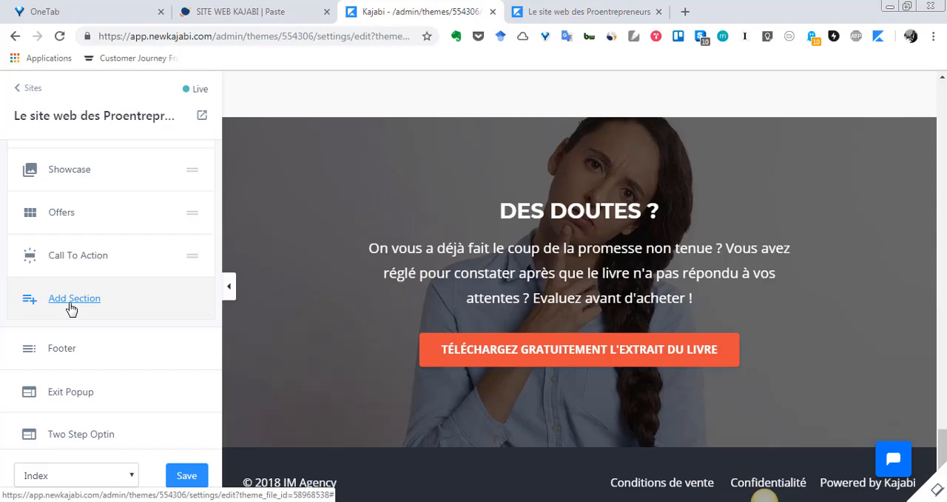
- Review the preview back up to the Hero, then examine the blog and REVENU+ areas again
{"action": "scroll", "coordinate": [211, 340], "scroll_direction": "up", "scroll_amount": 3}
{"action": "scroll", "coordinate": [444, 343], "scroll_direction": "up", "scroll_amount": 18}
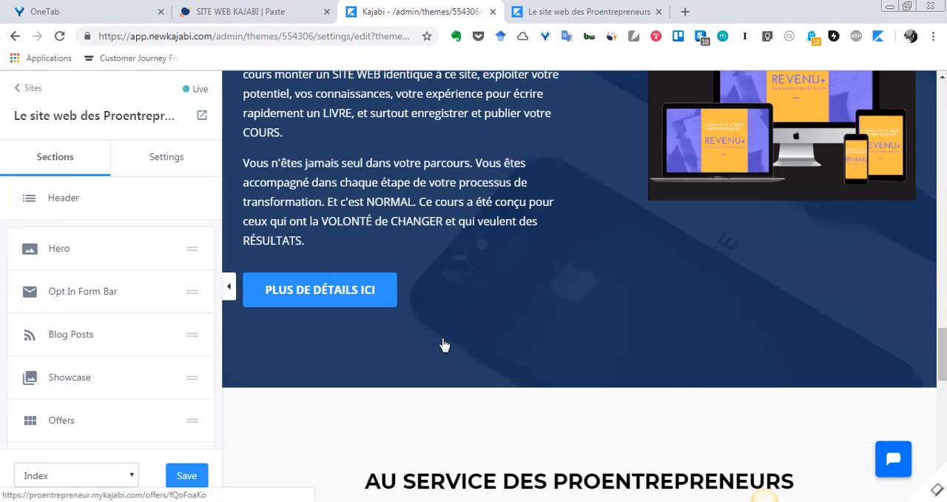
{"action": "scroll", "coordinate": [443, 340], "scroll_direction": "up", "scroll_amount": 10}
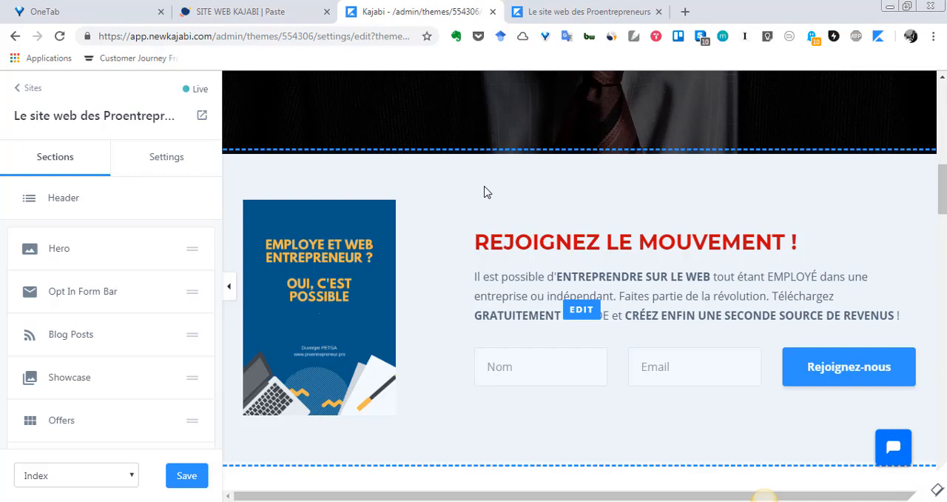
{"action": "scroll", "coordinate": [459, 194], "scroll_direction": "up", "scroll_amount": 3}
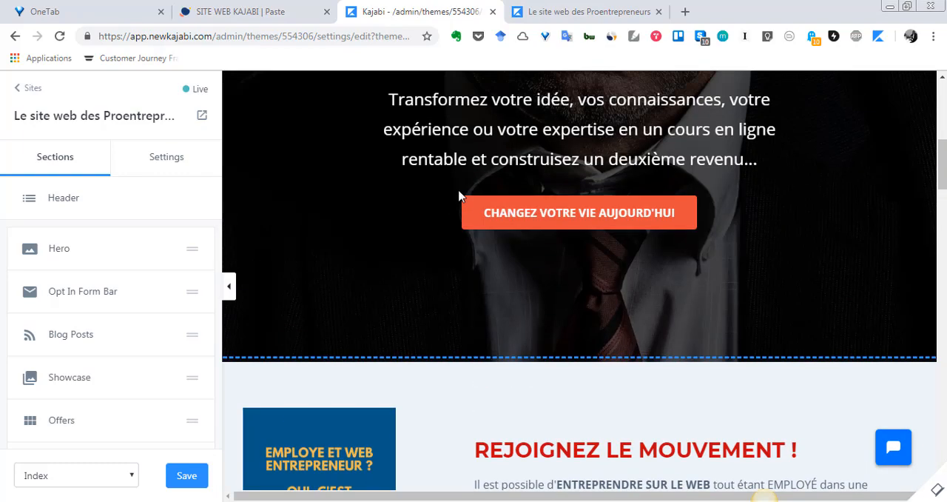
{"action": "scroll", "coordinate": [465, 250], "scroll_direction": "up", "scroll_amount": 4}
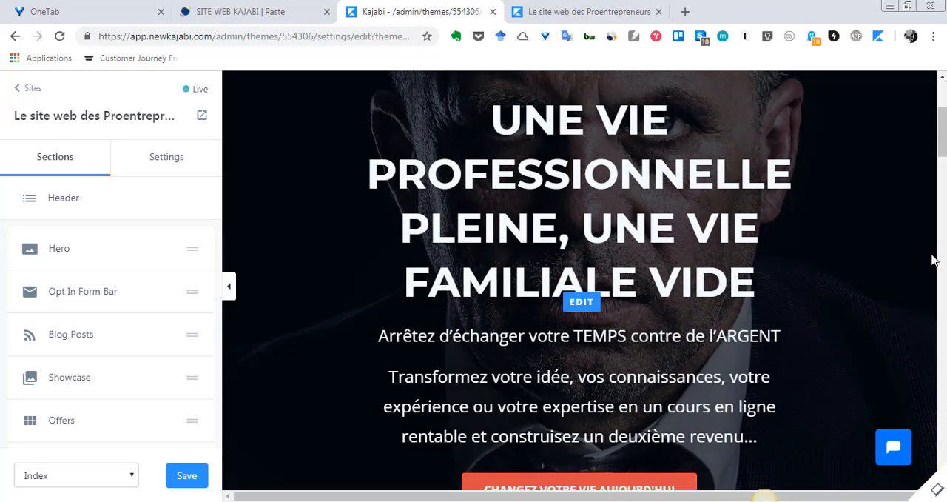
{"action": "scroll", "coordinate": [931, 259], "scroll_direction": "up", "scroll_amount": 2}
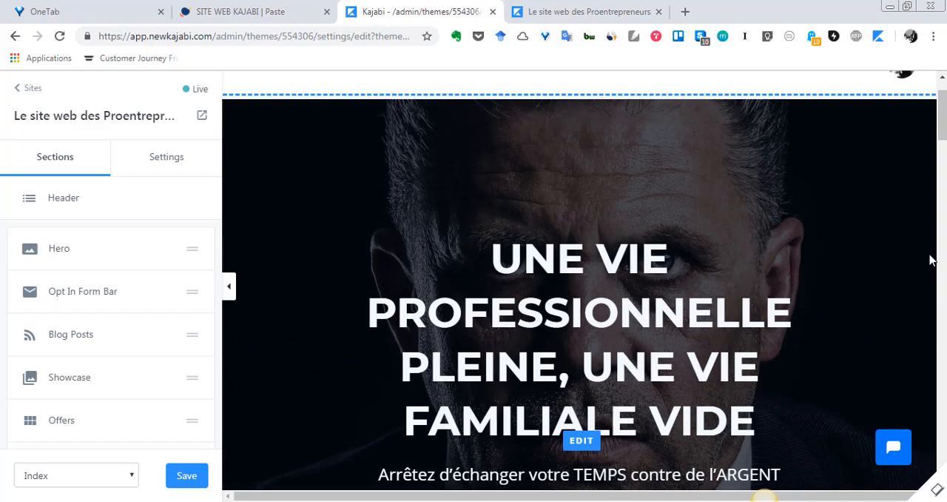
{"action": "scroll", "coordinate": [930, 260], "scroll_direction": "down", "scroll_amount": 10}
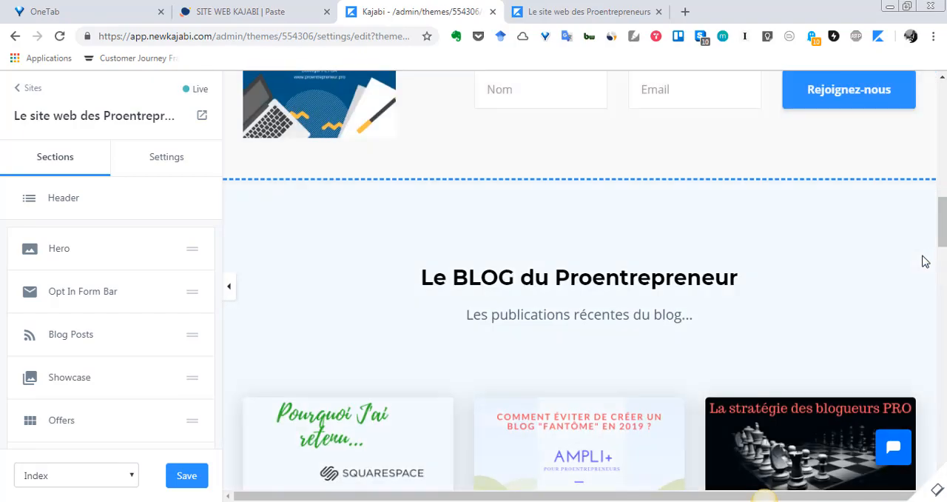
{"action": "scroll", "coordinate": [925, 261], "scroll_direction": "down", "scroll_amount": 9}
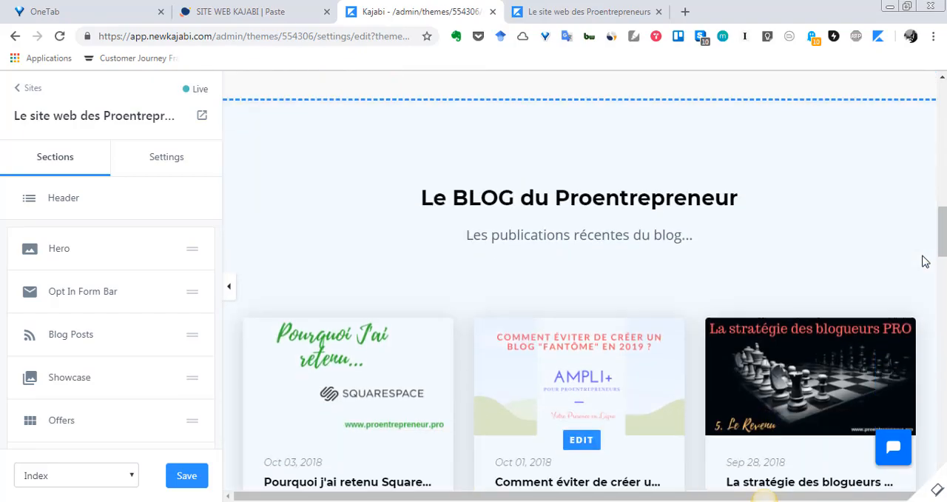
{"action": "scroll", "coordinate": [921, 261], "scroll_direction": "down", "scroll_amount": 2}
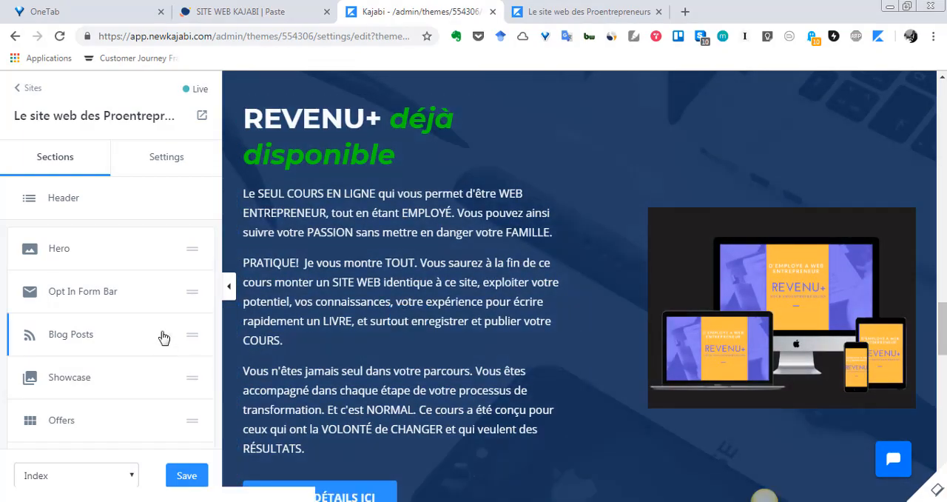
- Open the Showcase section's image settings and compare them with the REVENU+ device image and the blog area in the preview
{"action": "left_click", "coordinate": [69, 377]}
{"action": "scroll", "coordinate": [567, 418], "scroll_direction": "down", "scroll_amount": 5}
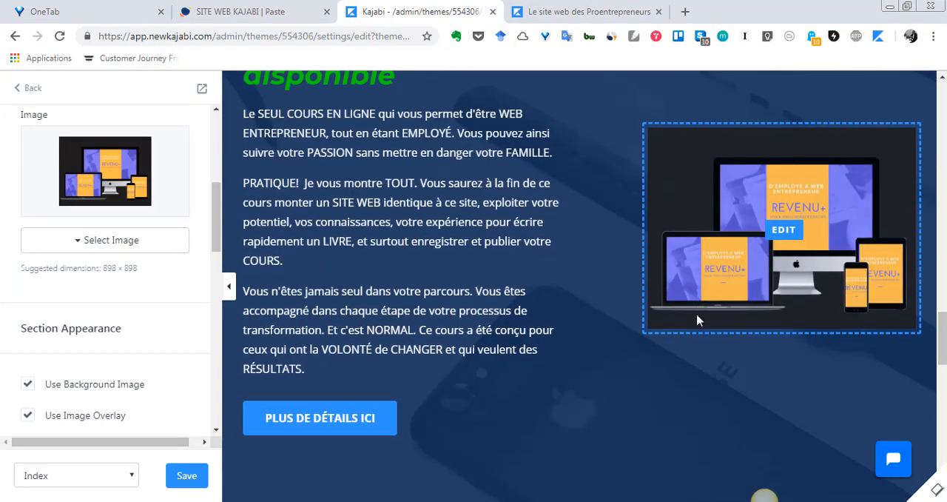
{"action": "scroll", "coordinate": [697, 320], "scroll_direction": "up", "scroll_amount": 6}
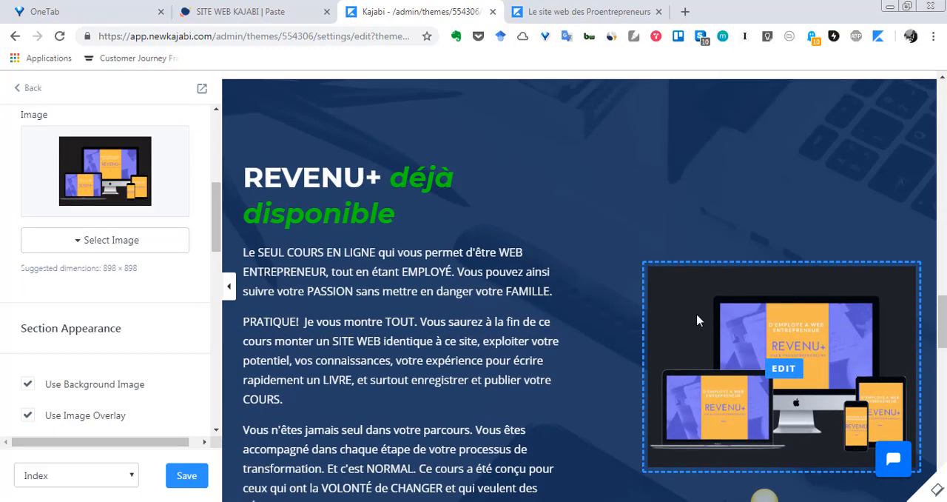
{"action": "scroll", "coordinate": [471, 336], "scroll_direction": "up", "scroll_amount": 3}
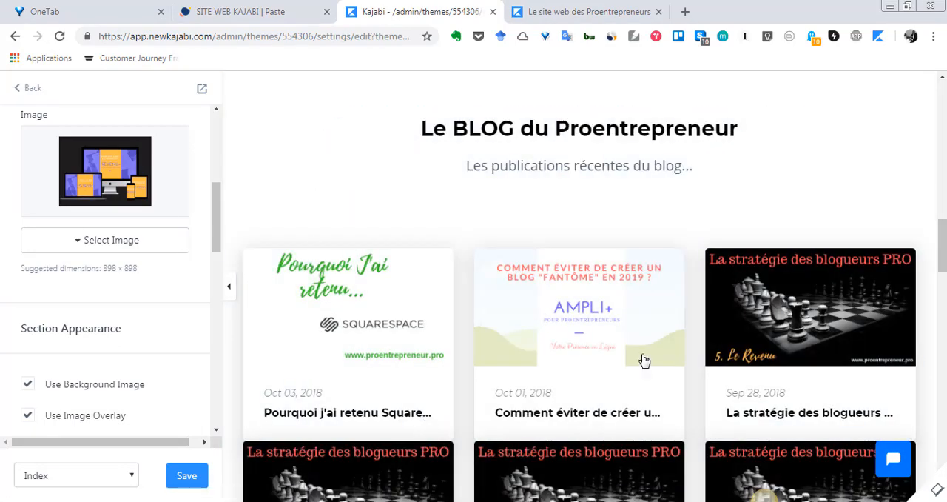
{"action": "scroll", "coordinate": [664, 342], "scroll_direction": "down", "scroll_amount": 2}
{"action": "scroll", "coordinate": [664, 342], "scroll_direction": "up", "scroll_amount": 1}
{"action": "scroll", "coordinate": [651, 311], "scroll_direction": "up", "scroll_amount": 2}
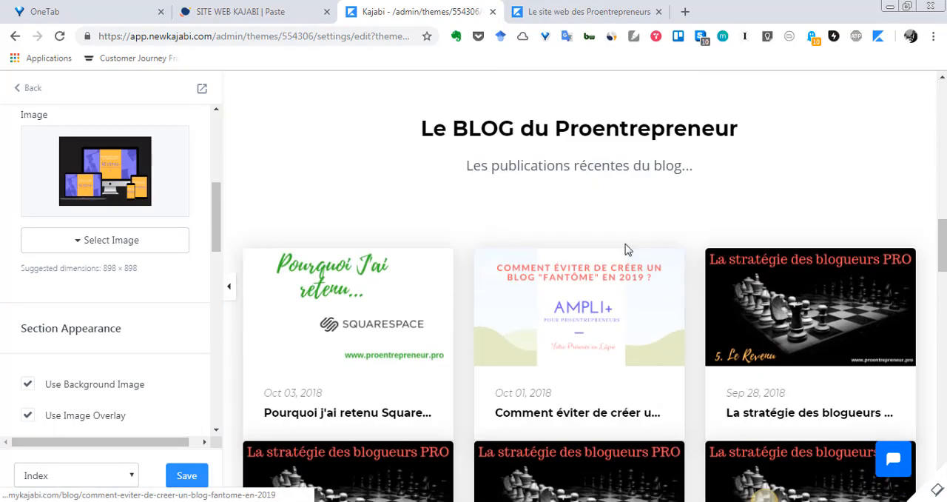
{"action": "scroll", "coordinate": [829, 326], "scroll_direction": "down", "scroll_amount": 3}
{"action": "scroll", "coordinate": [781, 335], "scroll_direction": "up", "scroll_amount": 2}
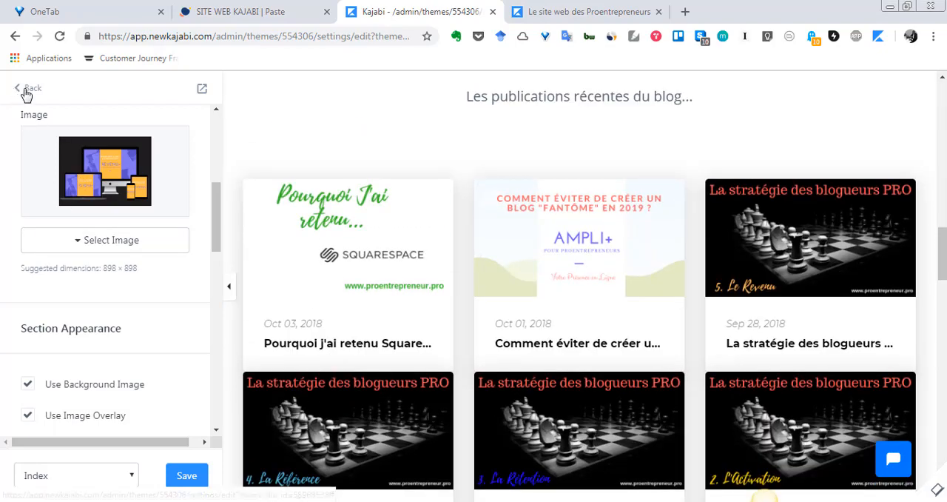
- Leave the Showcase settings and exit the theme editor to the site's themes page without saving changes
{"action": "left_click", "coordinate": [19, 97]}
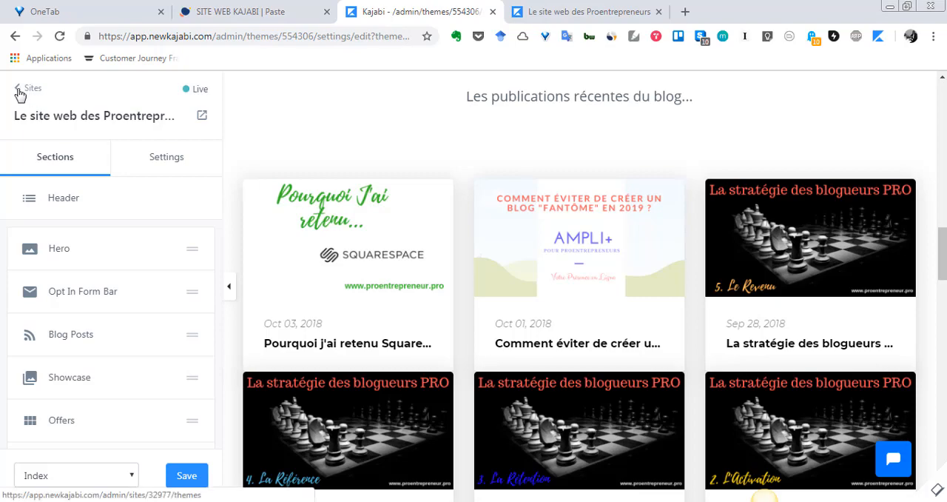
{"action": "left_click", "coordinate": [19, 94]}
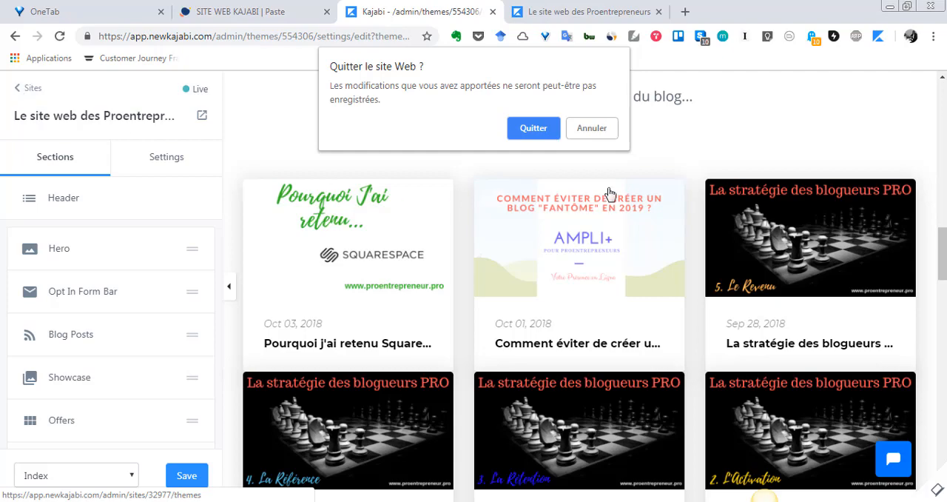
{"action": "left_click", "coordinate": [530, 131]}
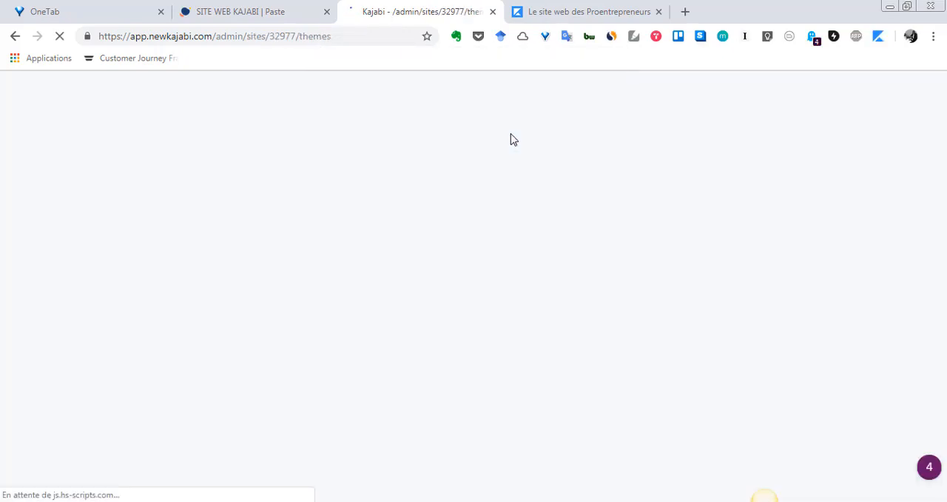